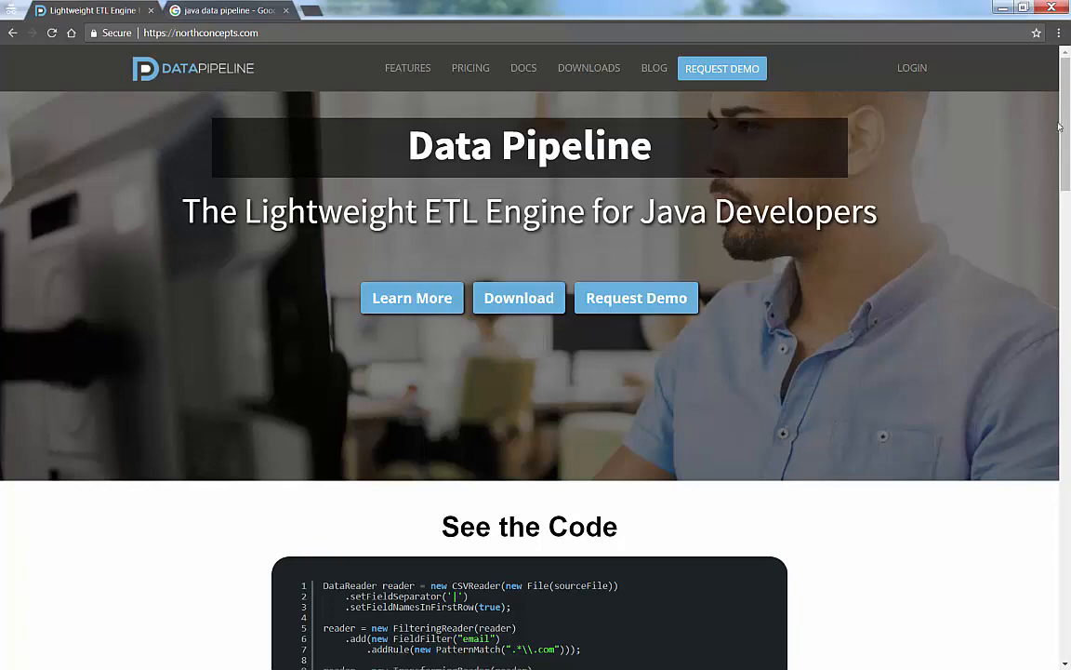
scroll(744, 167, down, 3)
scroll(843, 375, down, 20)
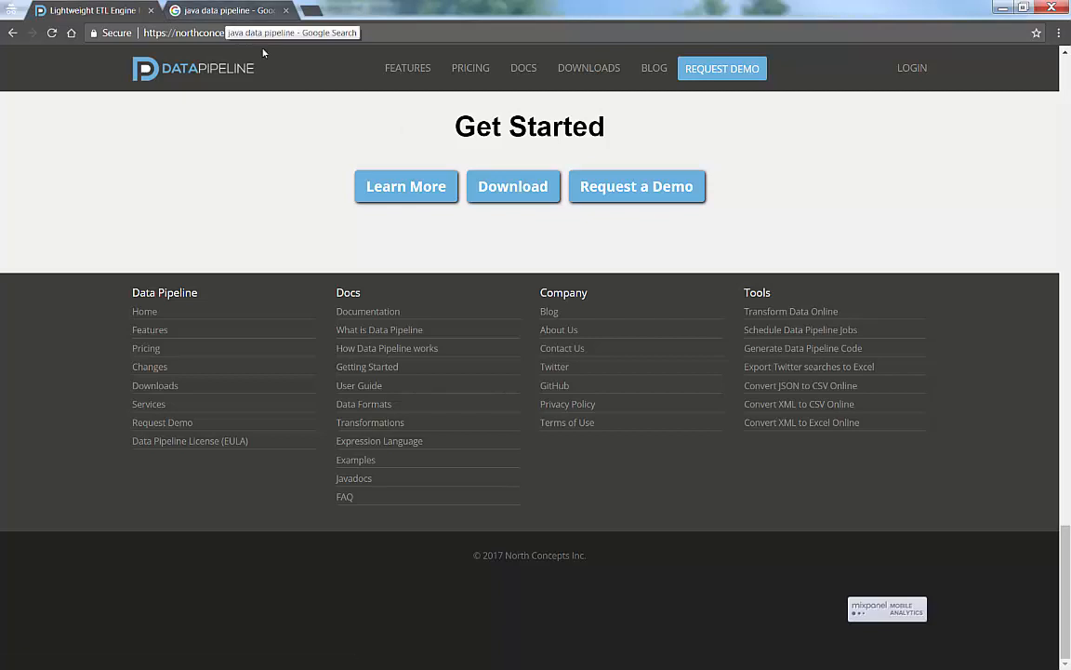
click(775, 316)
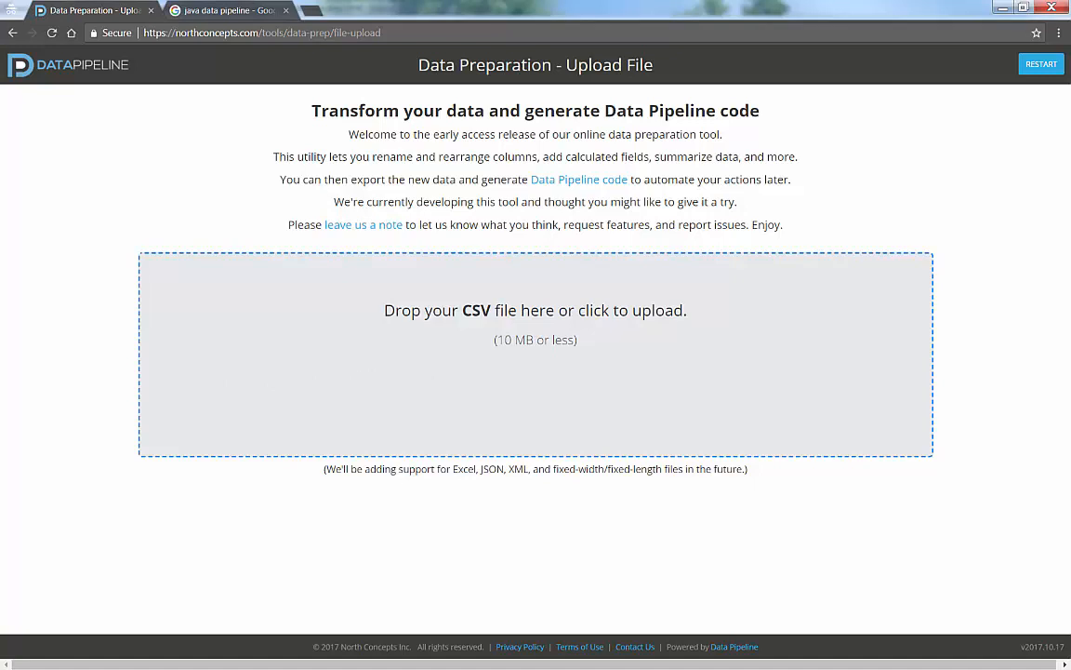
drag(0, 400, 298, 384)
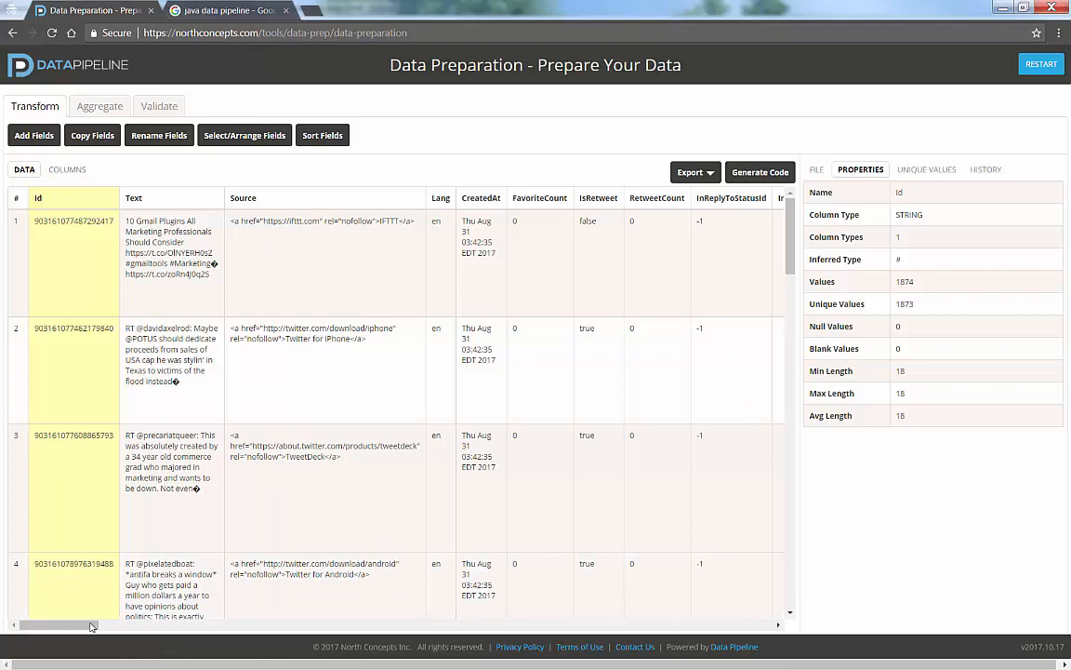
- Examine the uploaded tweets as data rows and as a column summary, and check the available export options
drag(88, 625, 54, 623)
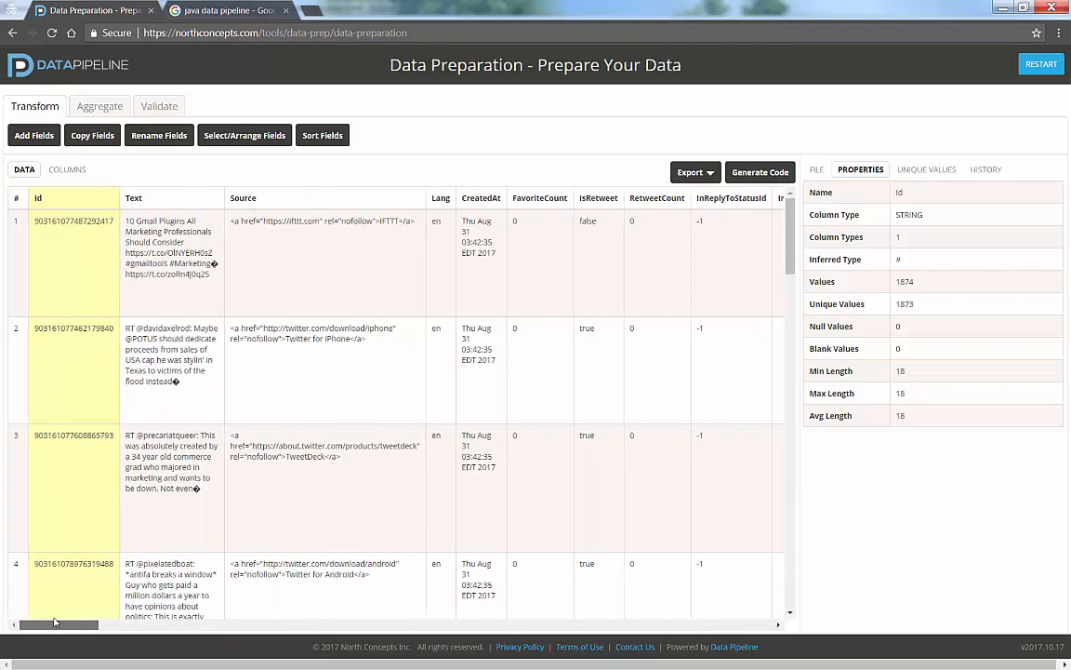
click(67, 169)
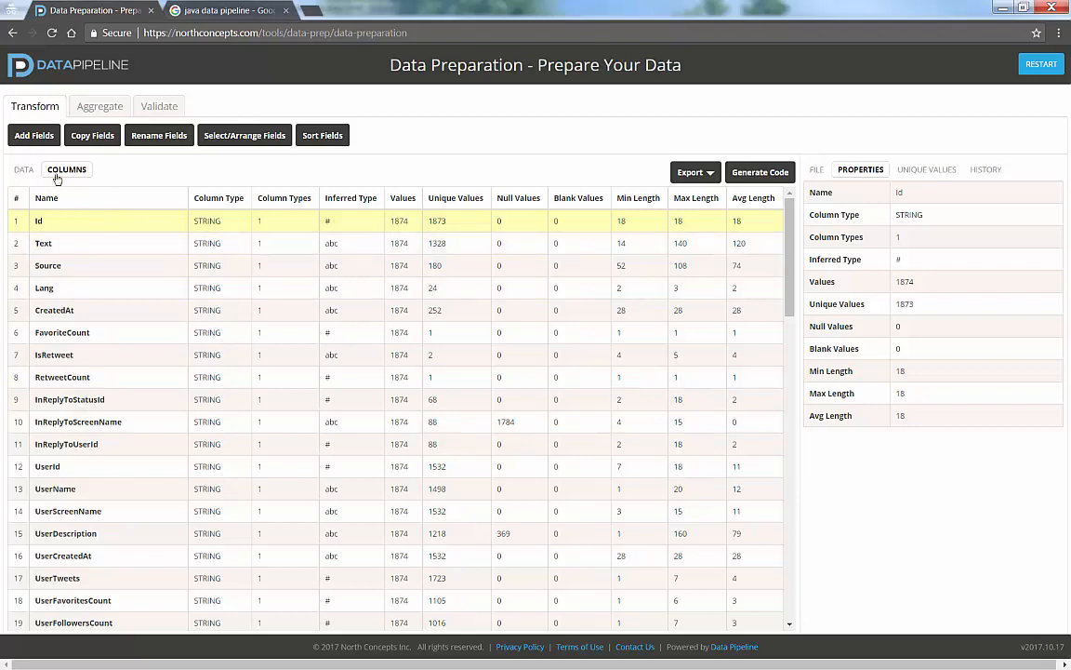
click(24, 171)
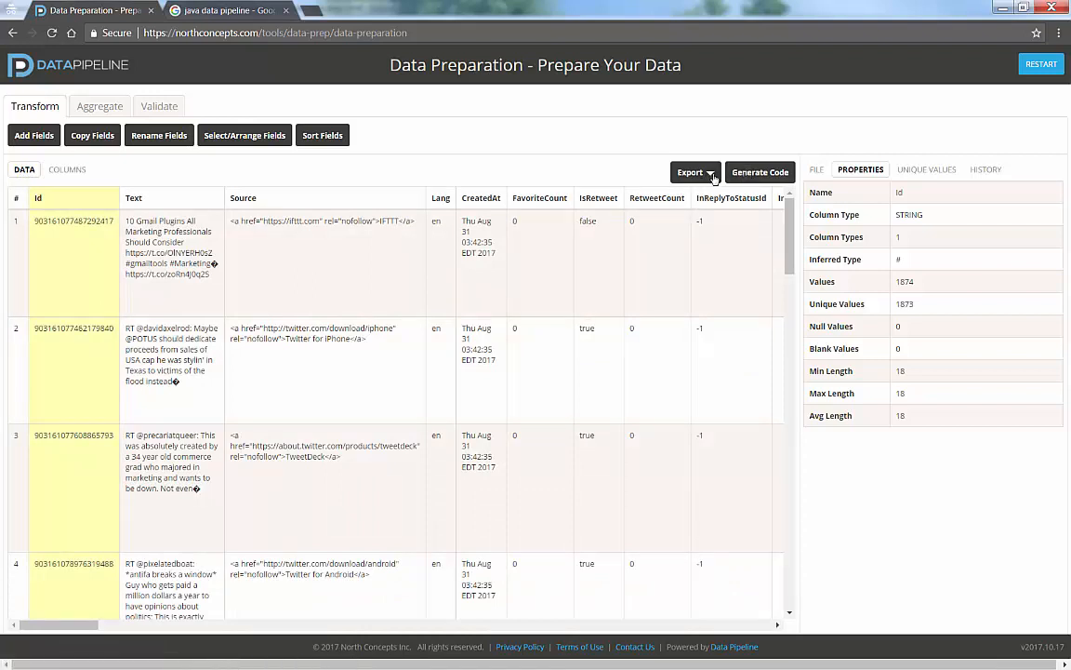
click(713, 175)
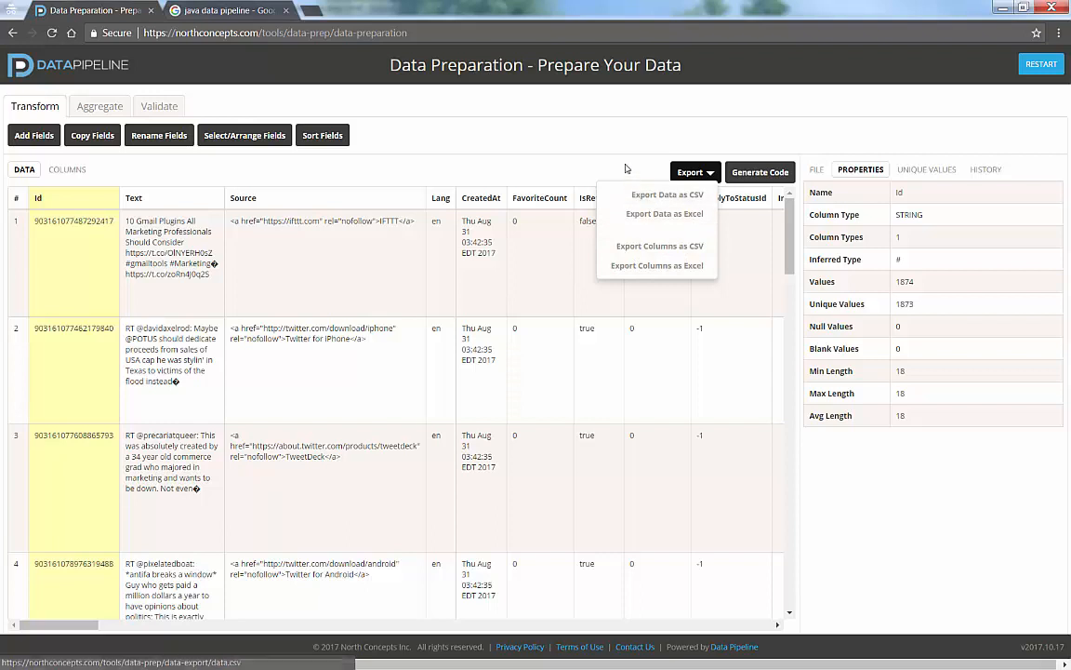
click(628, 168)
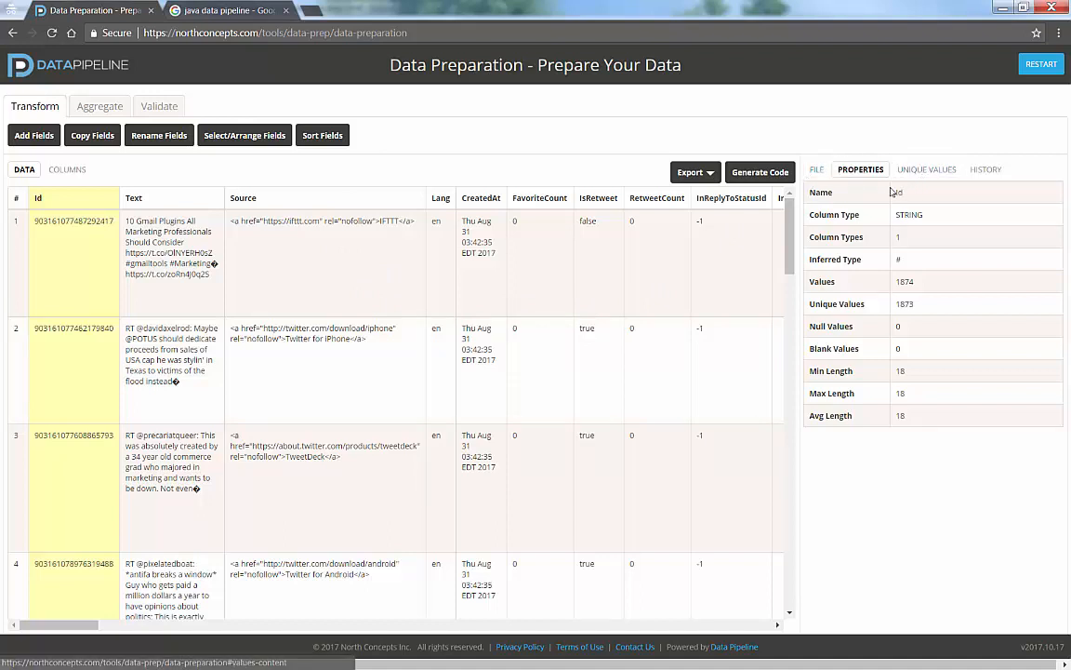
- Examine the file details, the properties of several columns, and the unique values of IsRetweet along with the change history
click(818, 170)
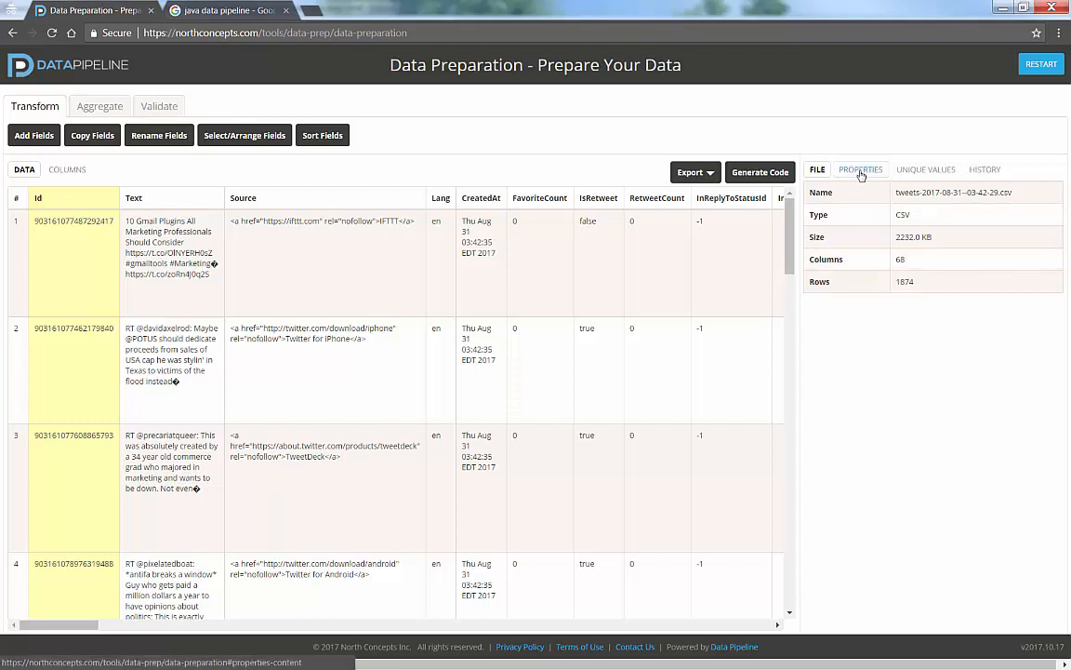
click(861, 172)
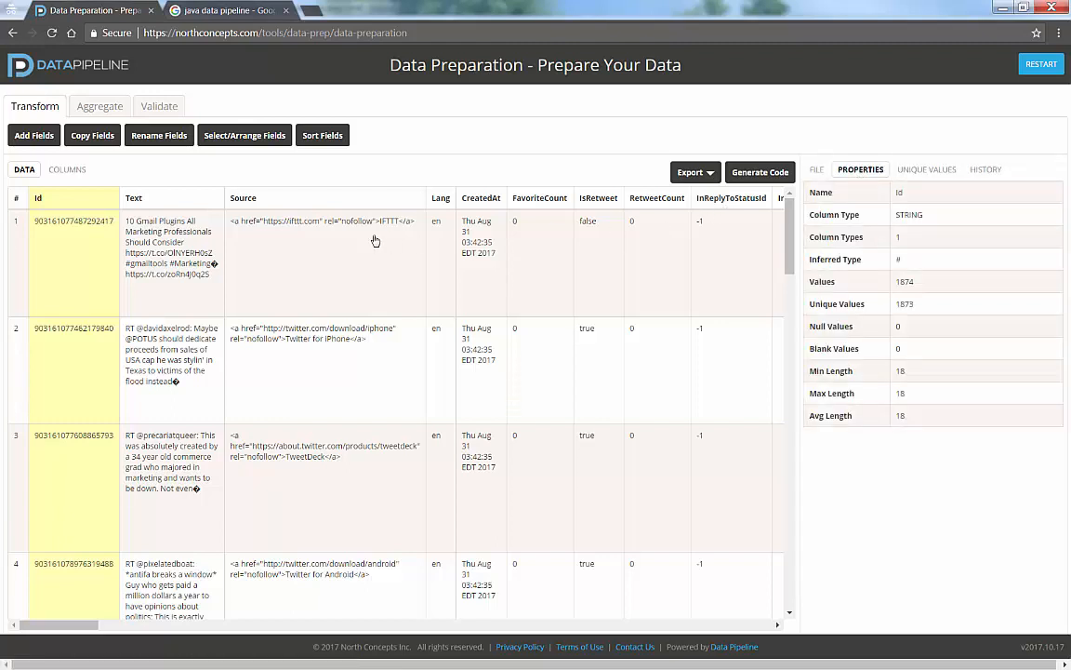
click(374, 240)
click(567, 241)
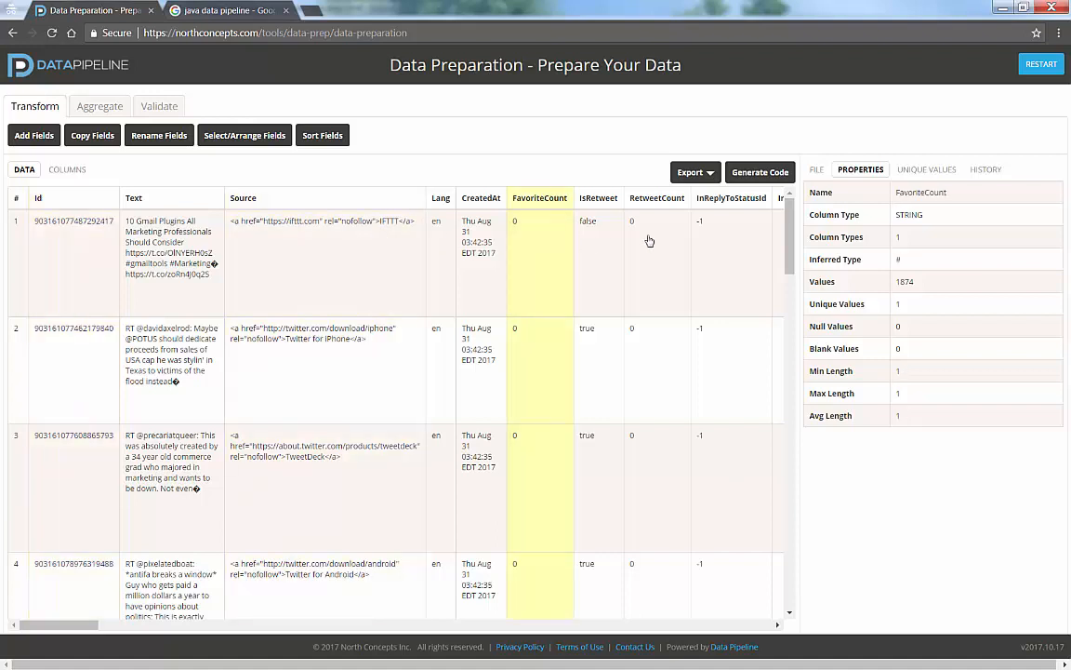
click(658, 241)
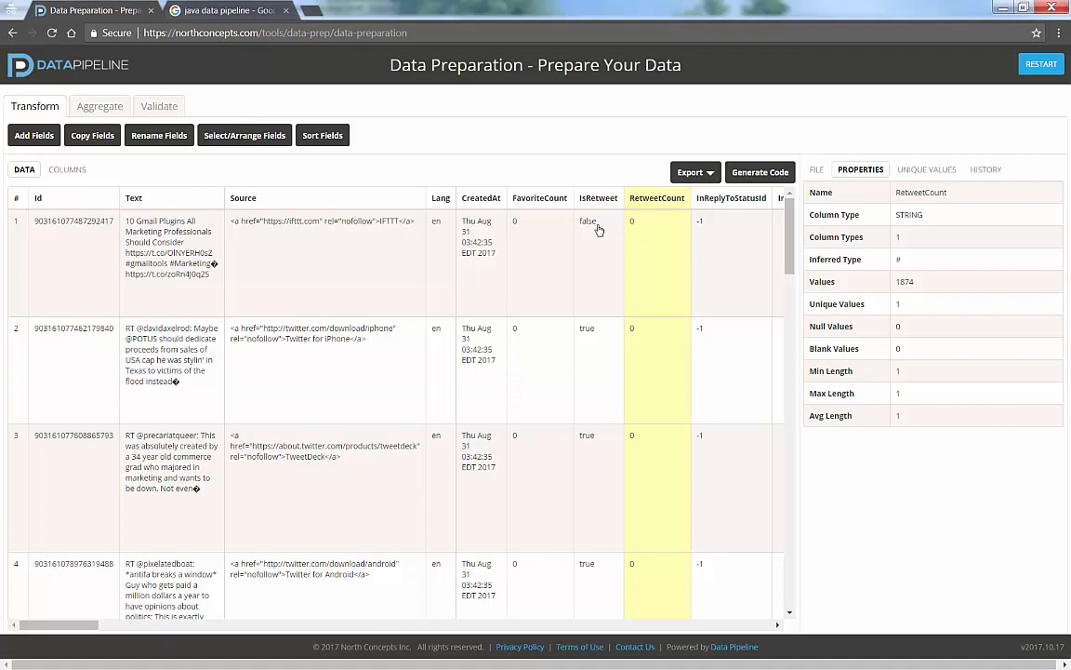
click(599, 230)
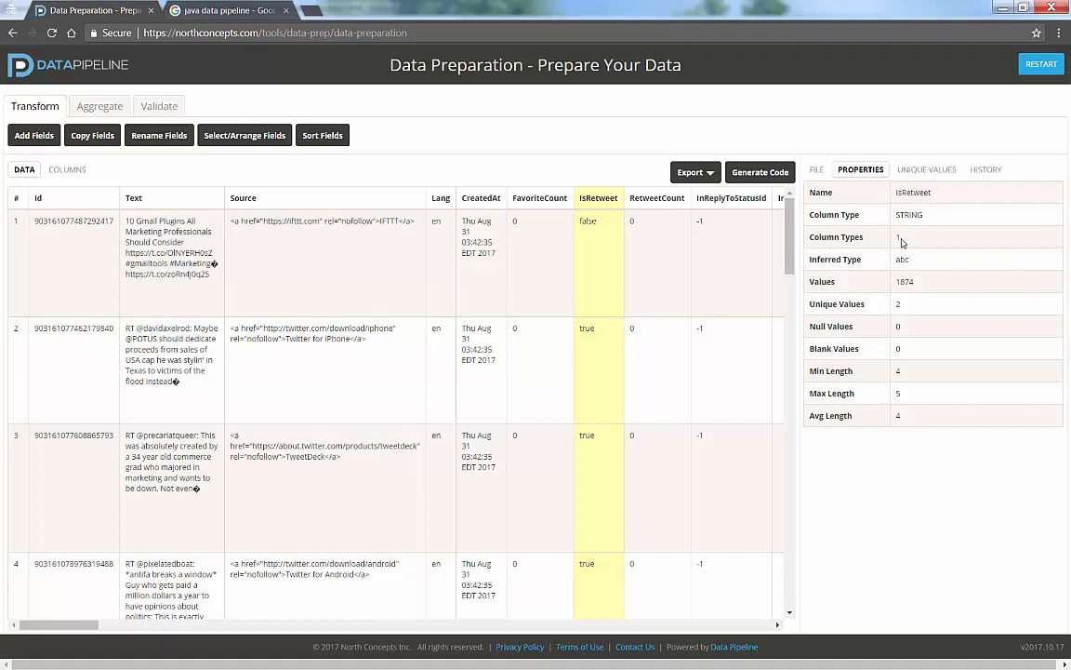
double_click(898, 238)
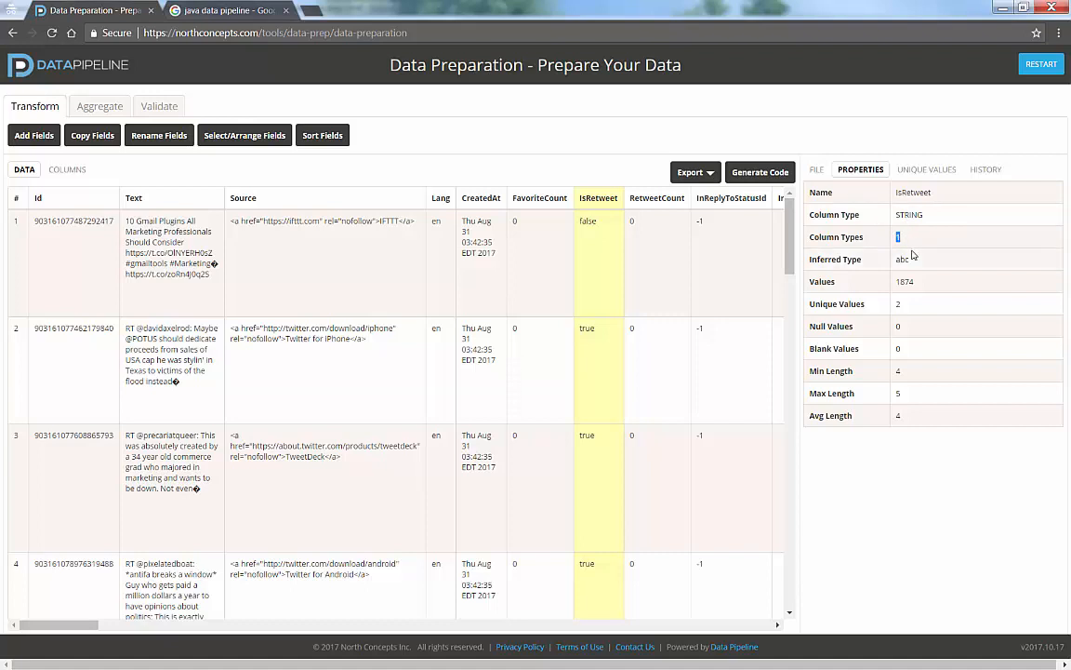
click(916, 264)
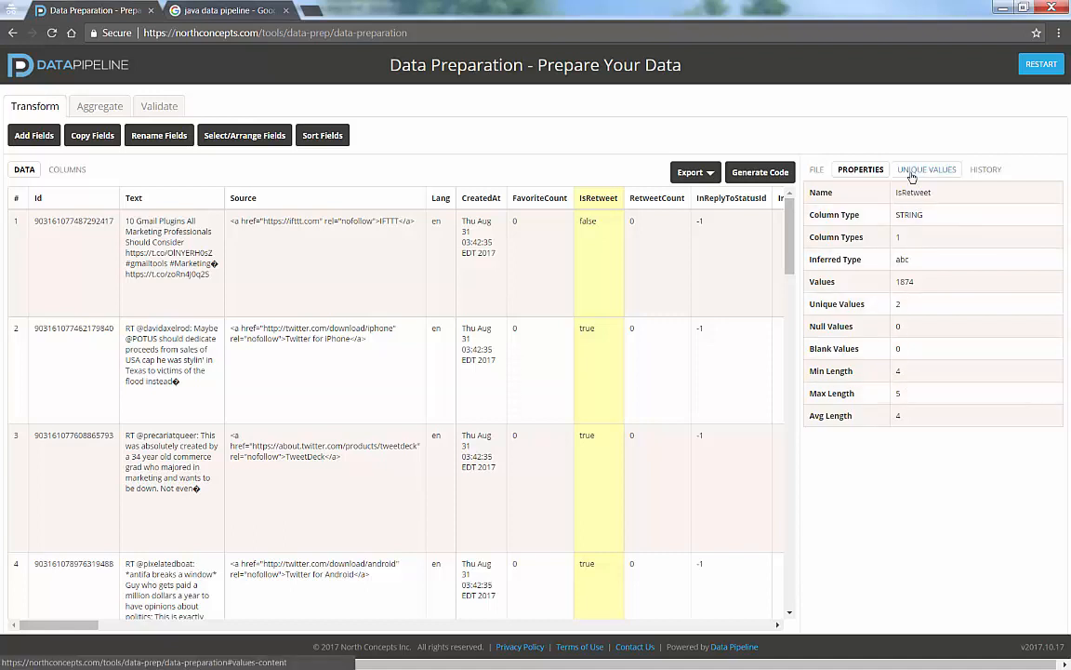
click(911, 174)
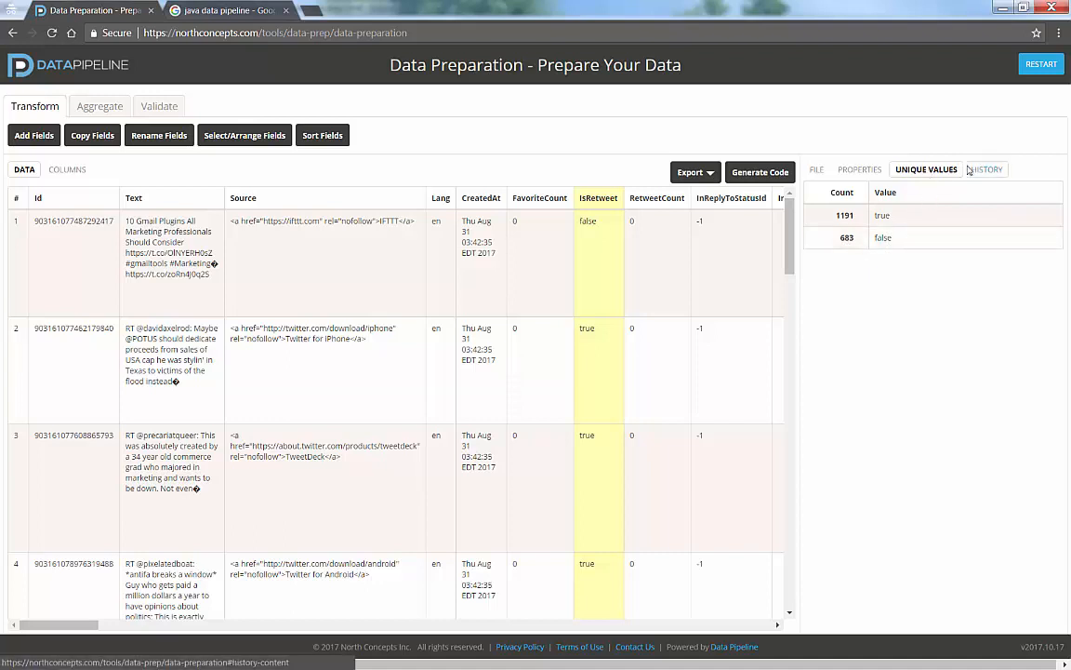
click(982, 172)
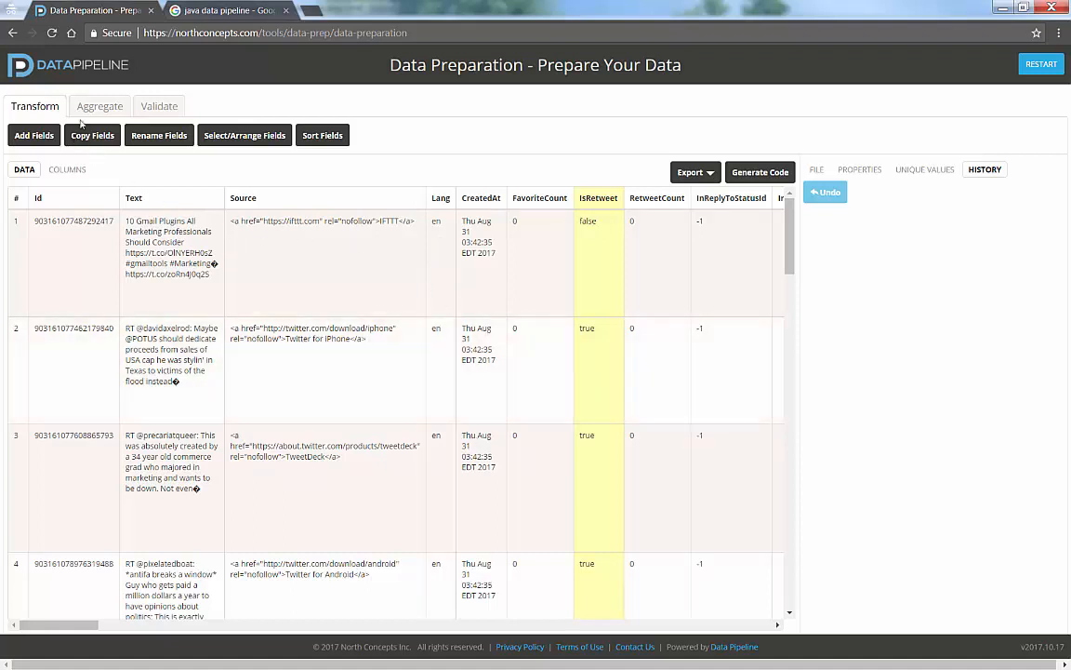
- Set up a Group Fields aggregation that groups by Lang and UserLang, with an extra row for a third field
click(98, 105)
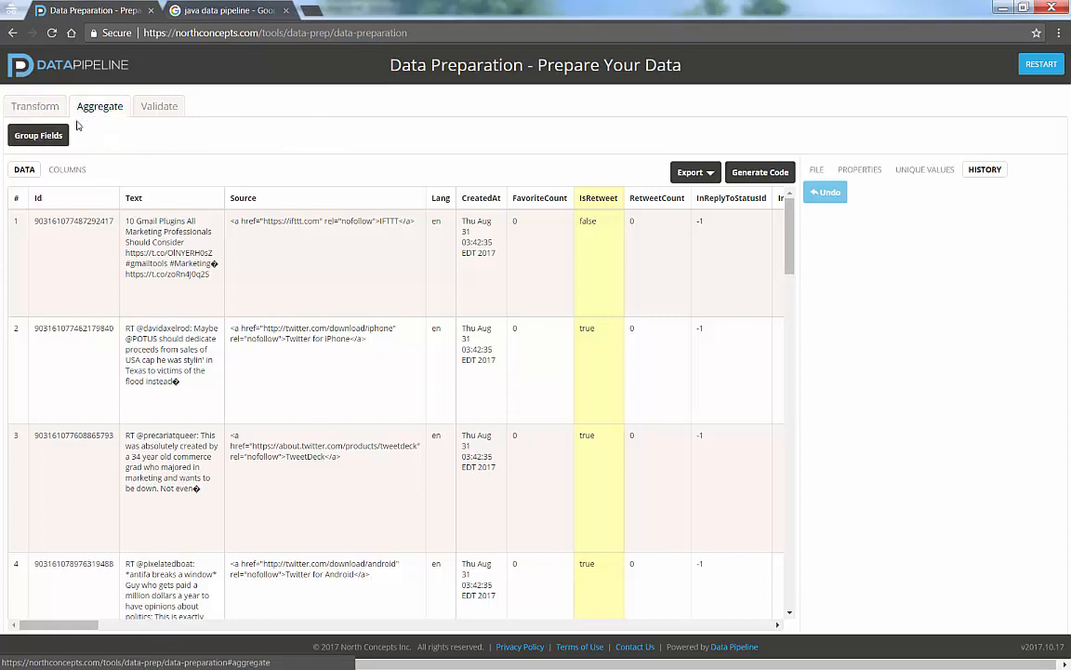
click(42, 139)
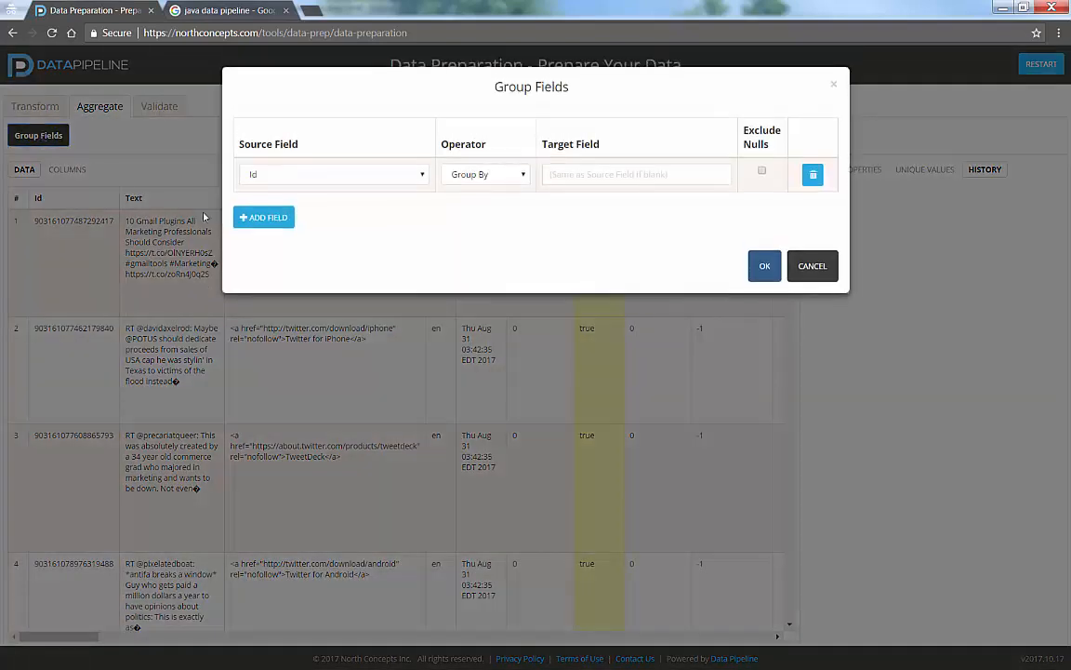
click(423, 176)
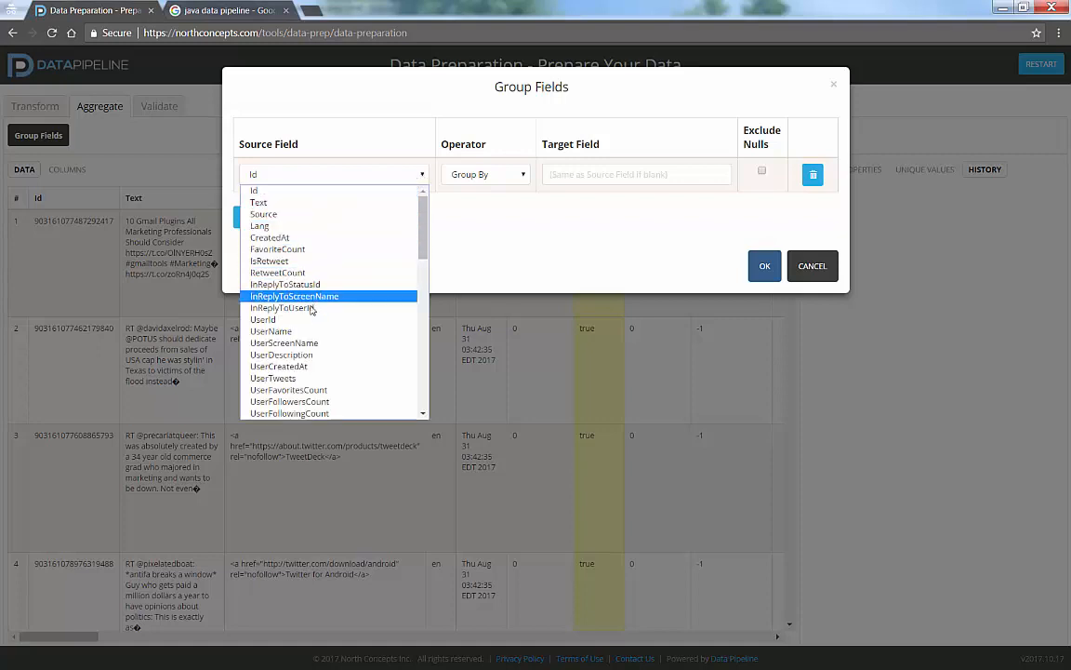
click(279, 226)
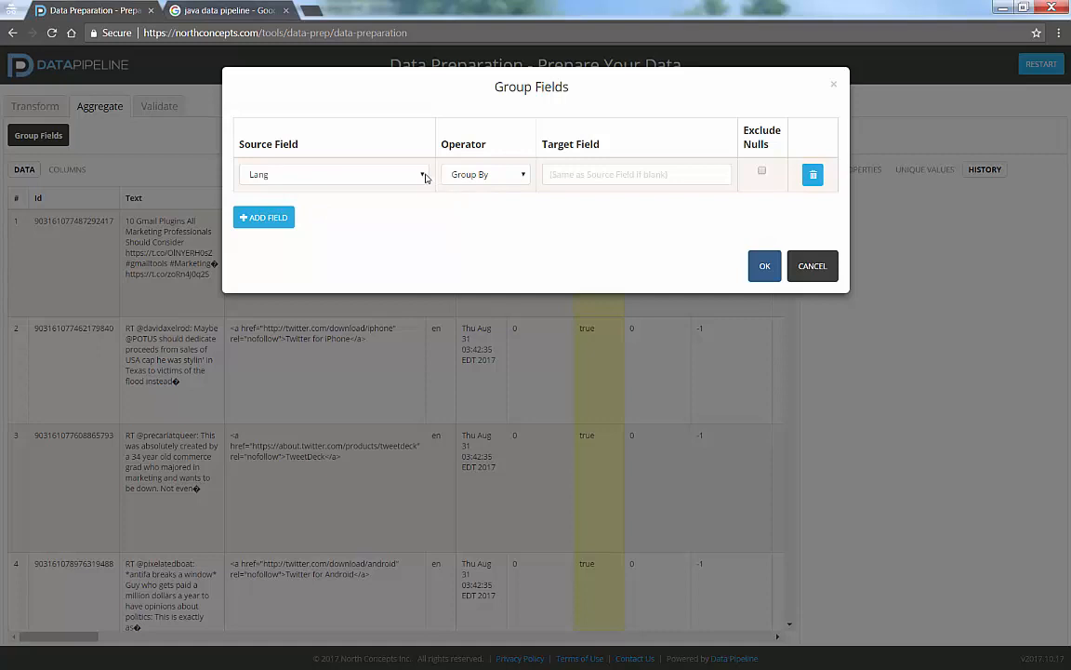
click(268, 217)
click(264, 251)
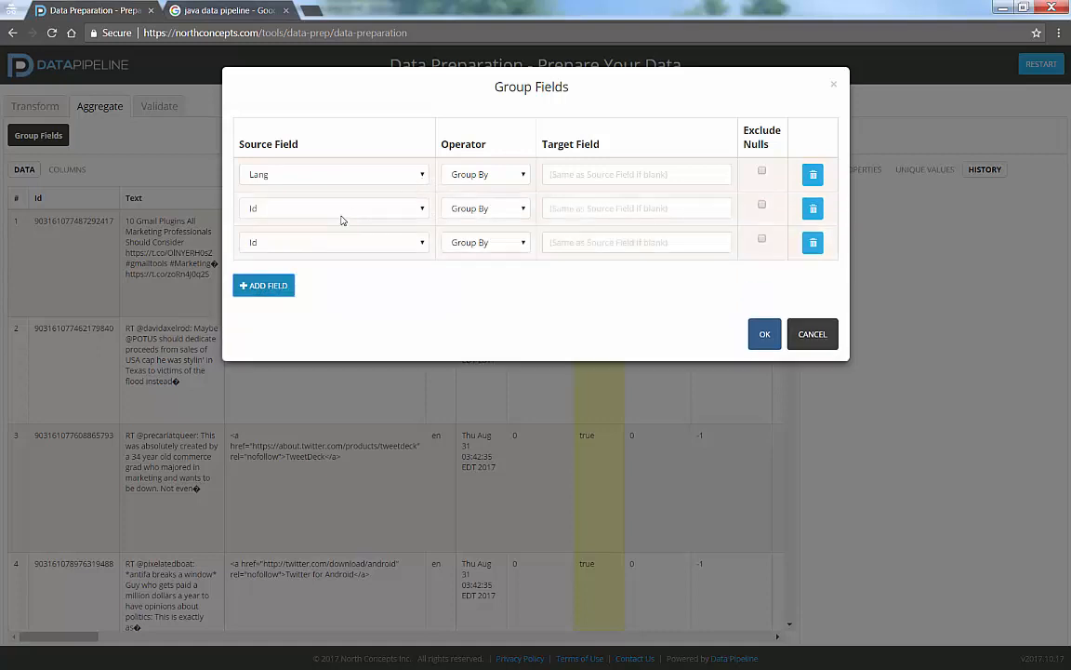
click(348, 211)
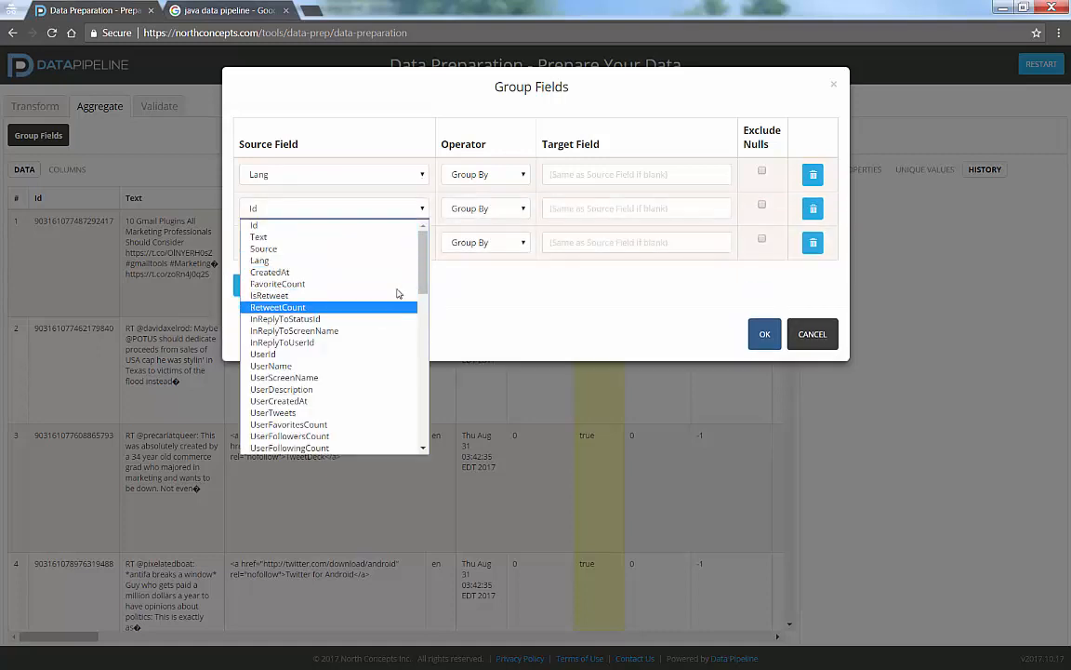
drag(424, 265, 432, 301)
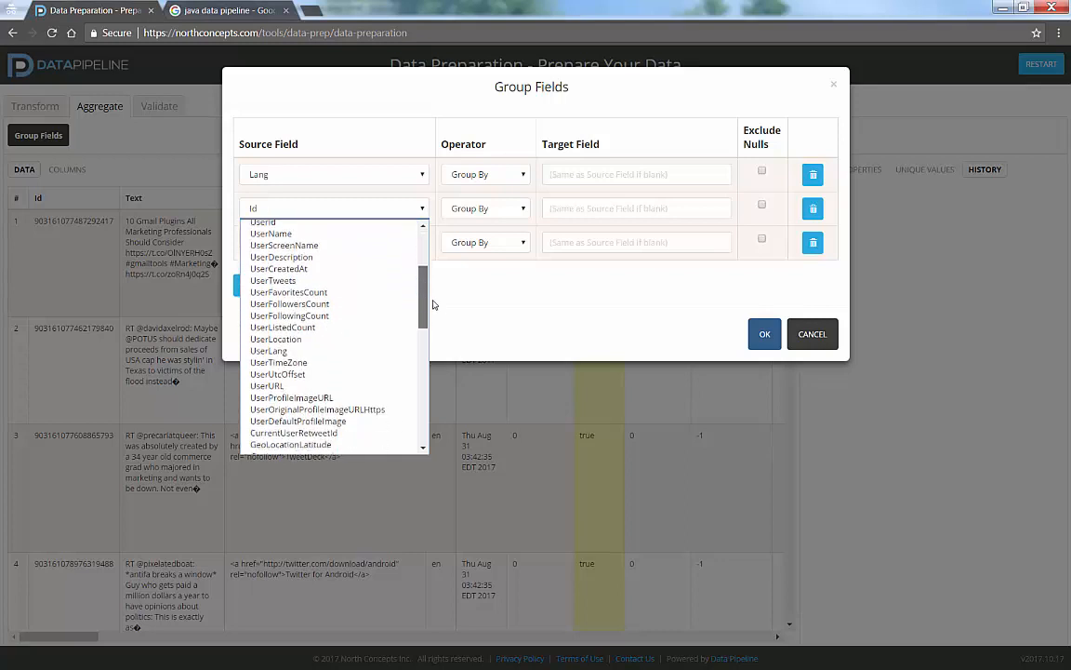
click(351, 353)
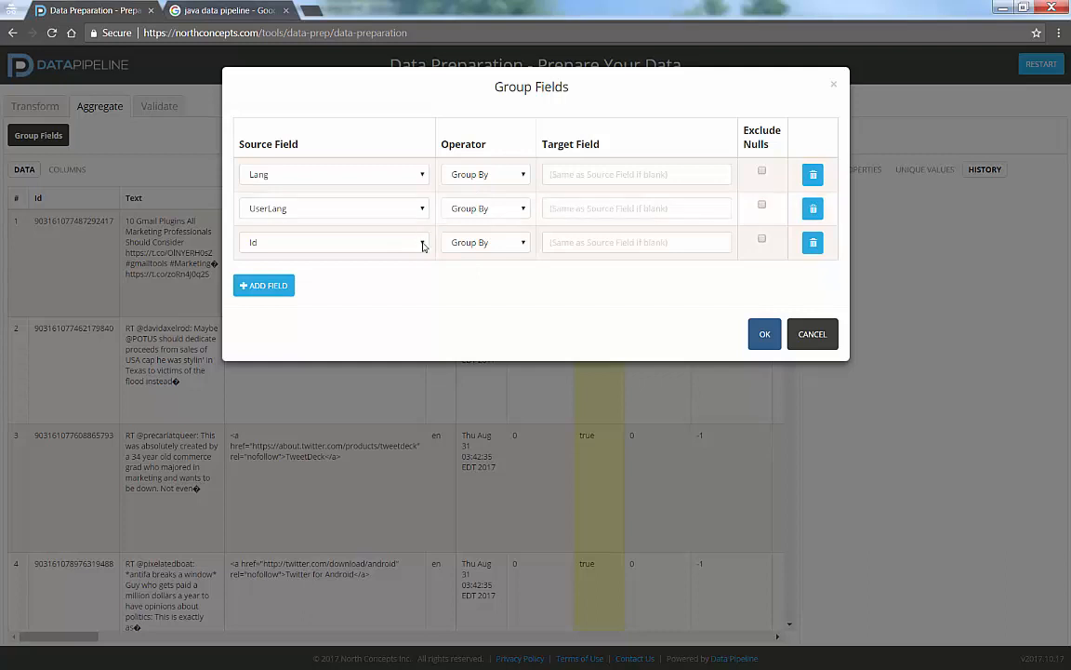
- Count the Id field into a target field named CountOfLang and apply the grouping
click(459, 244)
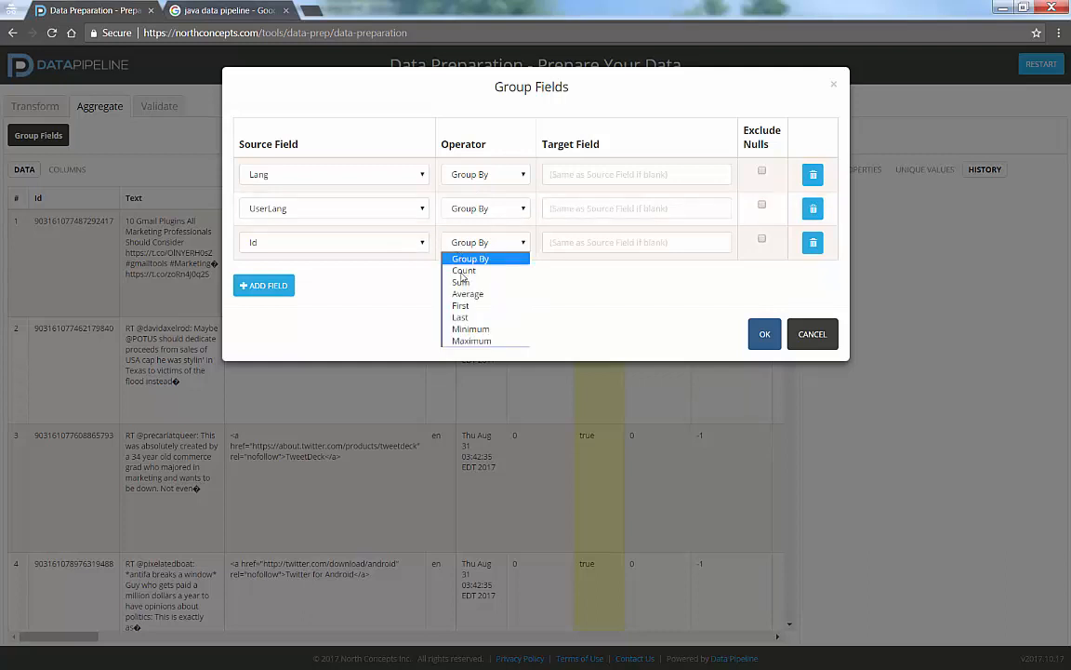
click(473, 269)
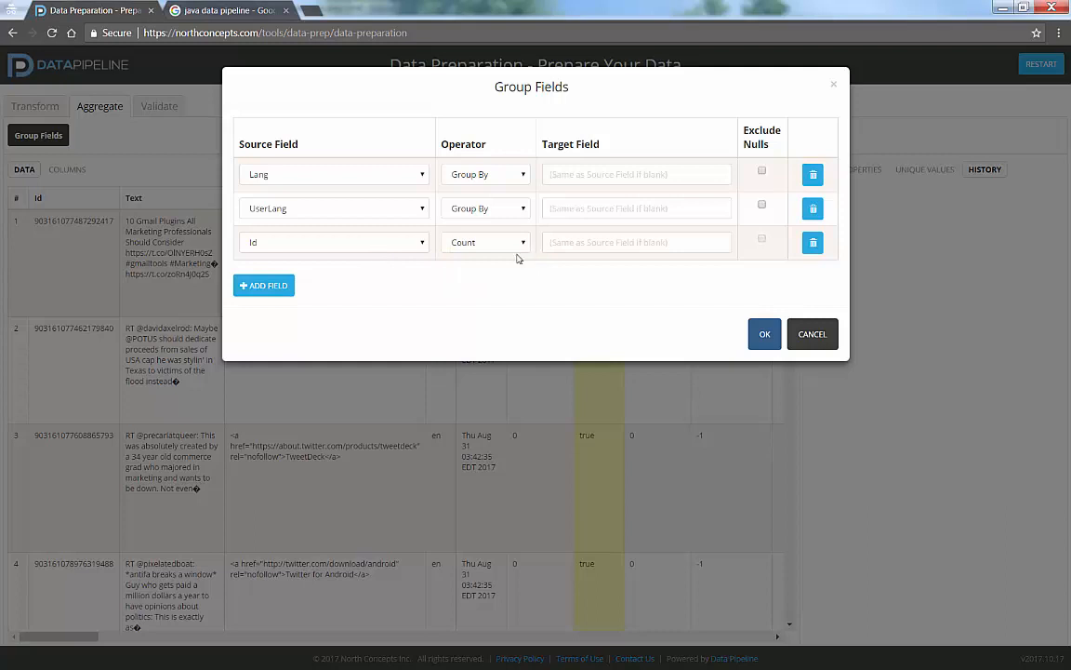
click(554, 244)
click(767, 334)
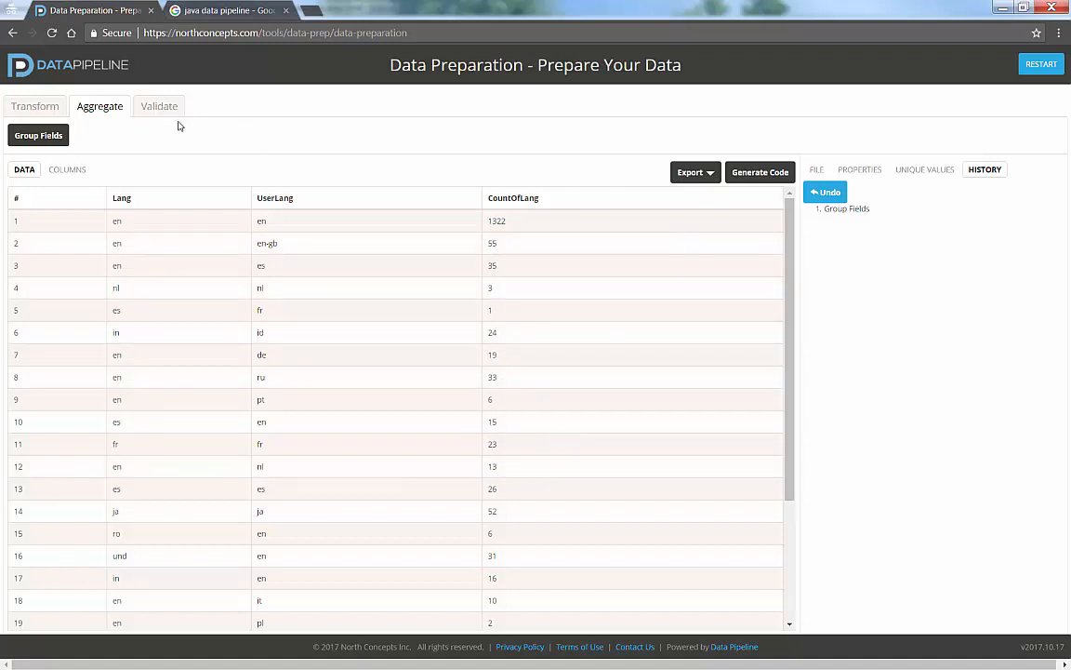
- Set up a Sort Fields transformation with CountOfLang in Descending (Z-A) order as the first sort field
click(35, 106)
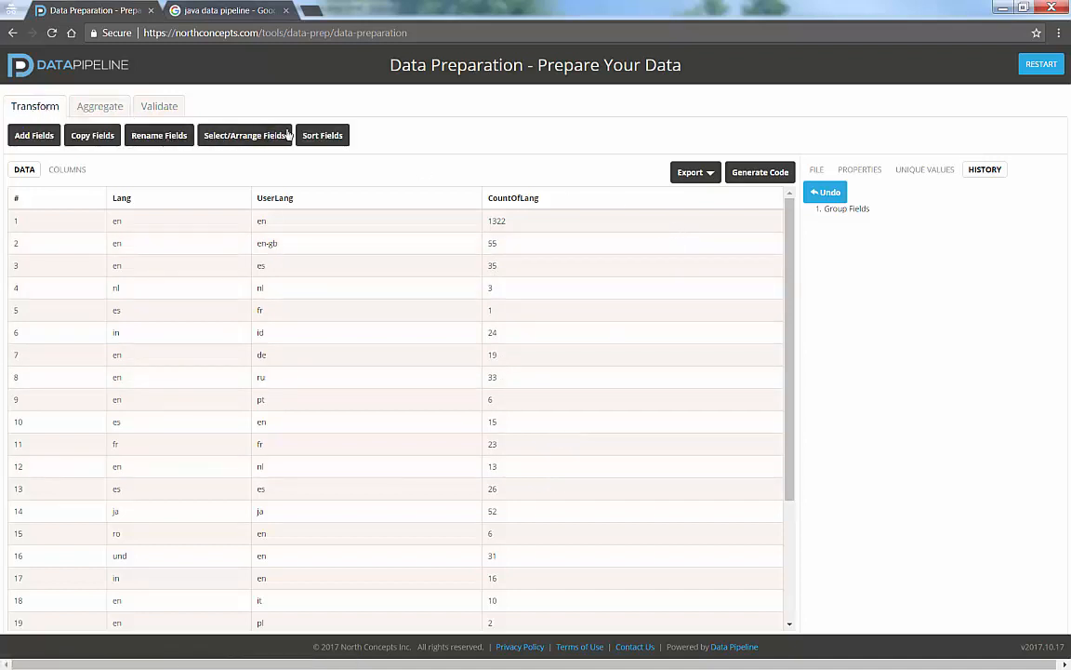
click(313, 136)
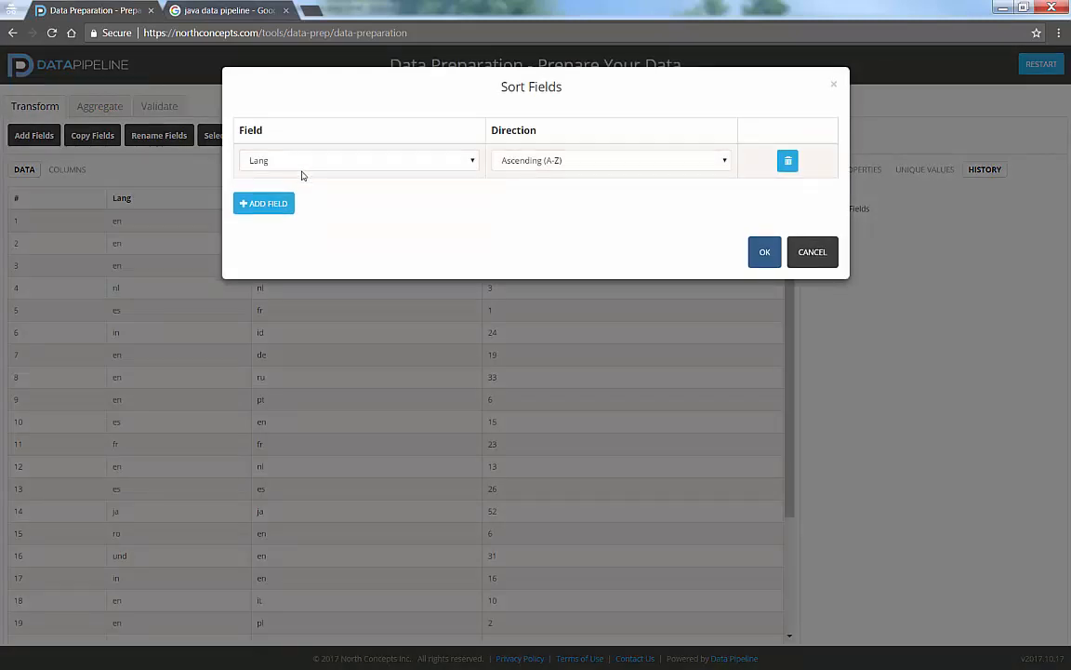
click(299, 165)
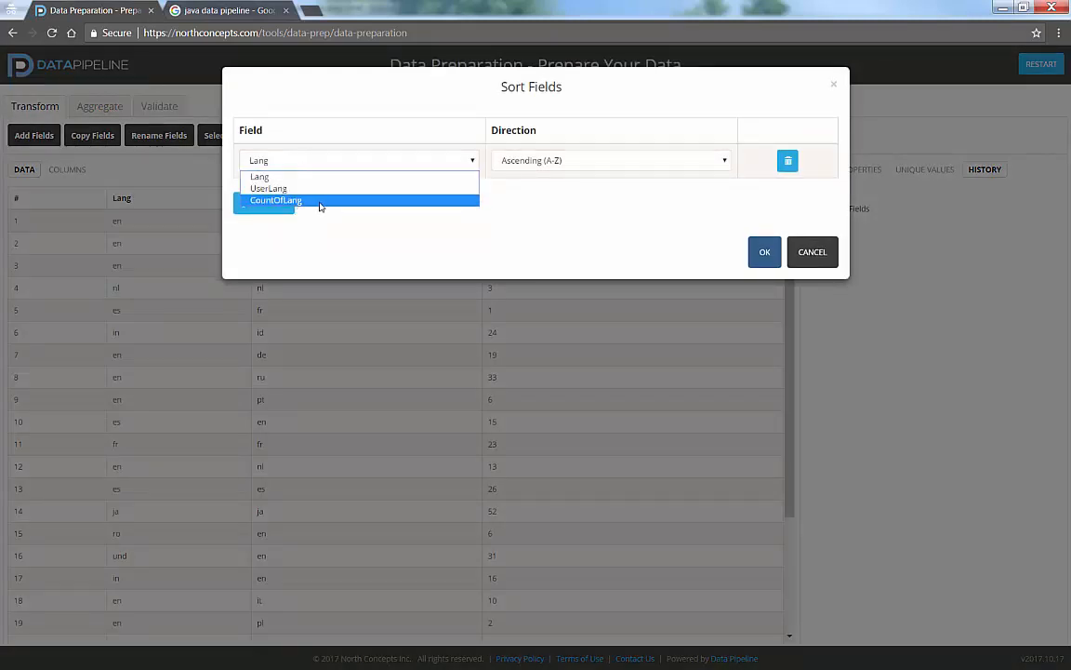
click(318, 201)
click(517, 163)
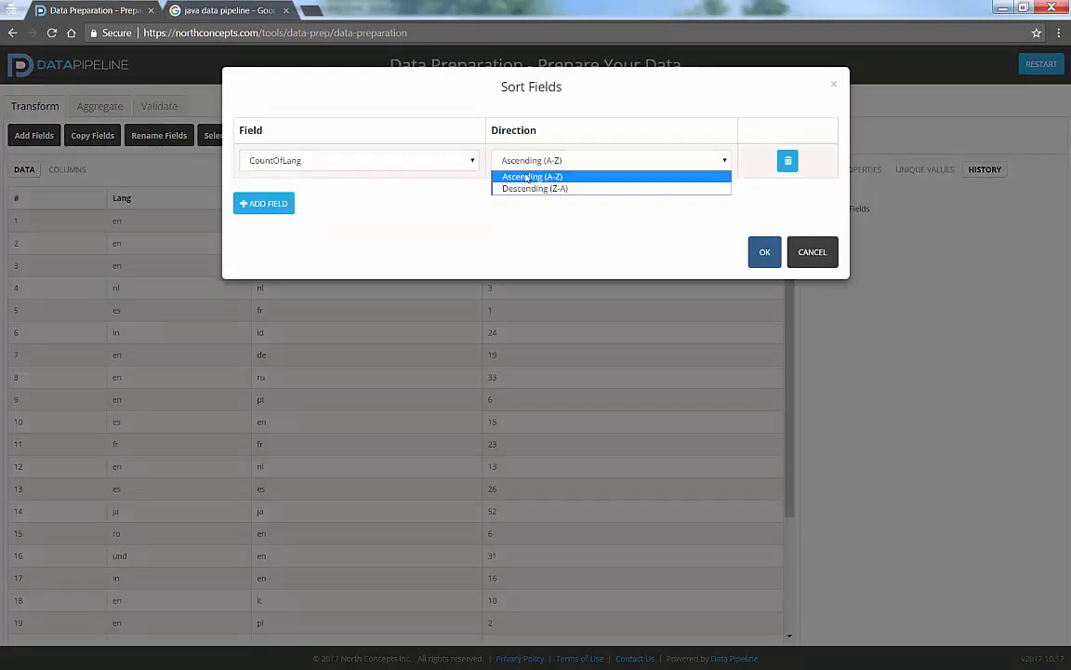
click(532, 191)
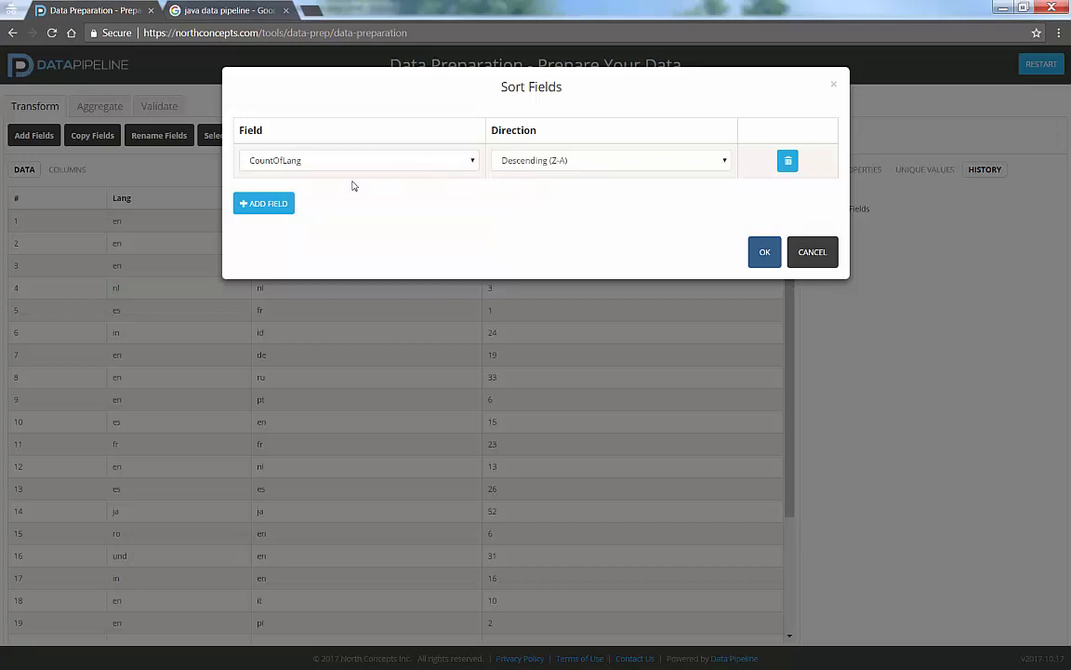
- Add Lang and UserLang, both Ascending (A-Z), as the second and third sort fields and apply the sort
click(276, 205)
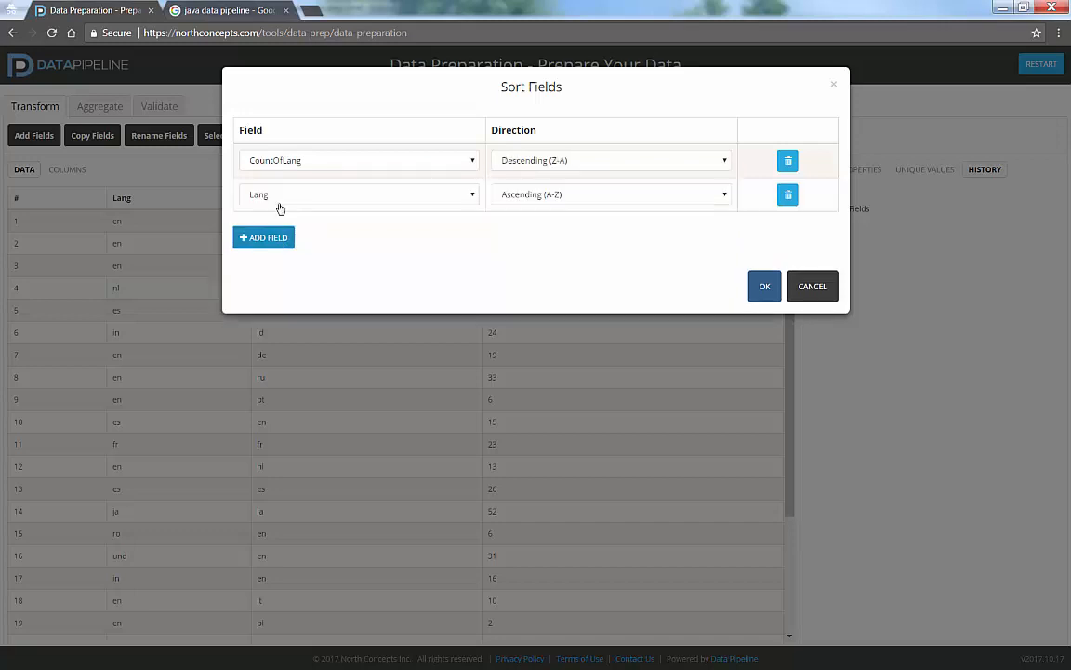
click(286, 201)
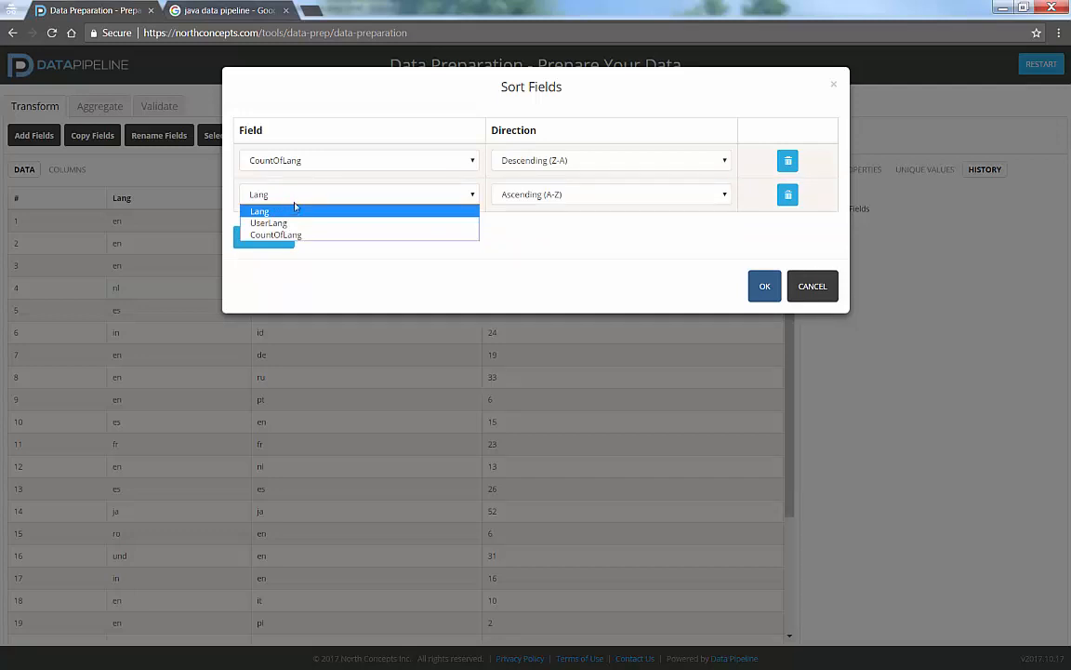
click(351, 251)
click(282, 237)
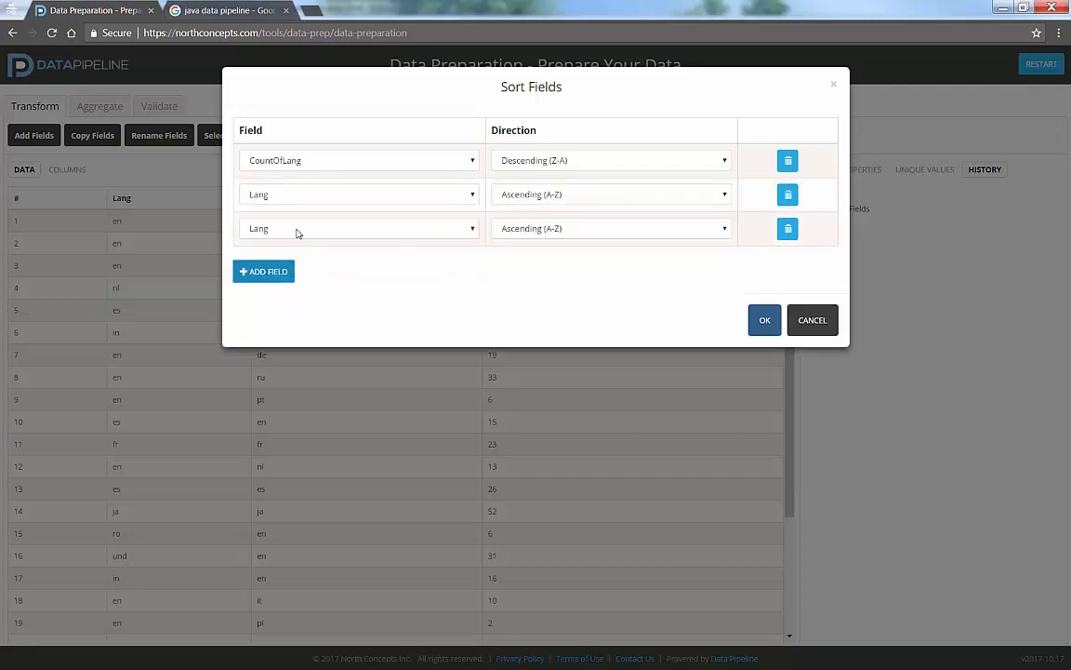
click(298, 234)
click(307, 254)
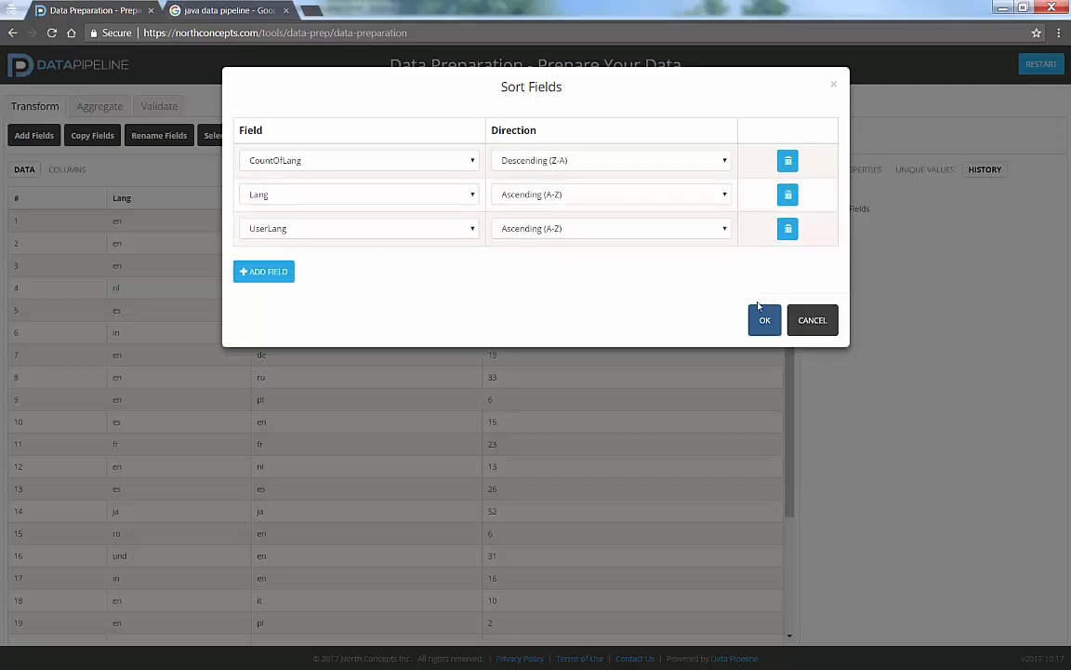
click(769, 320)
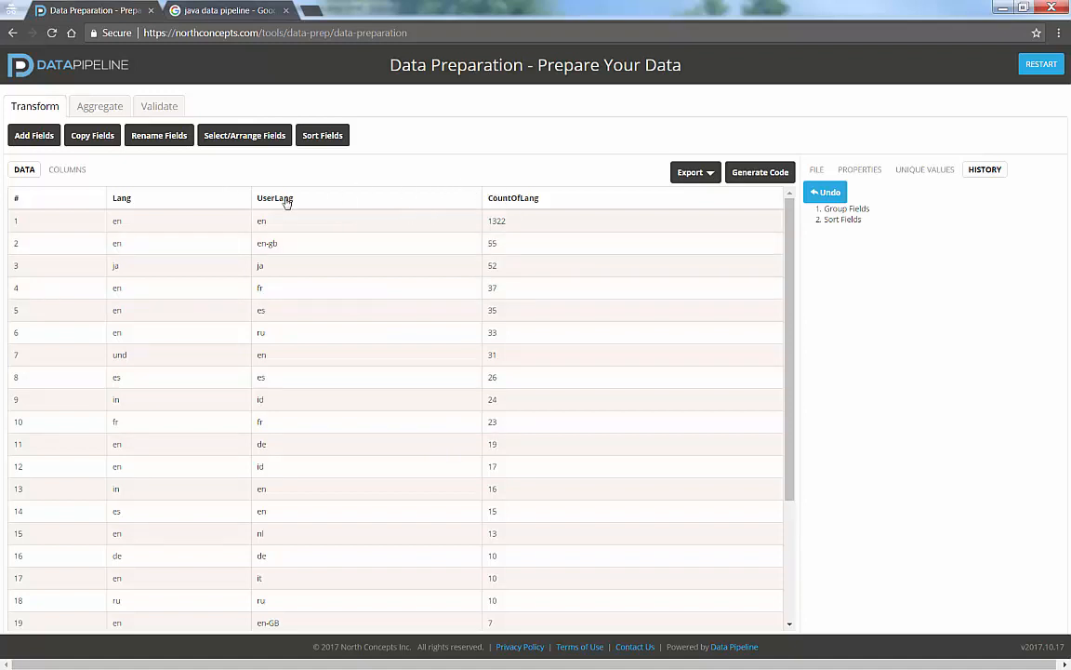
- Rearrange the fields so that CountOfLang comes before Lang and UserLang, and apply the new order
click(243, 136)
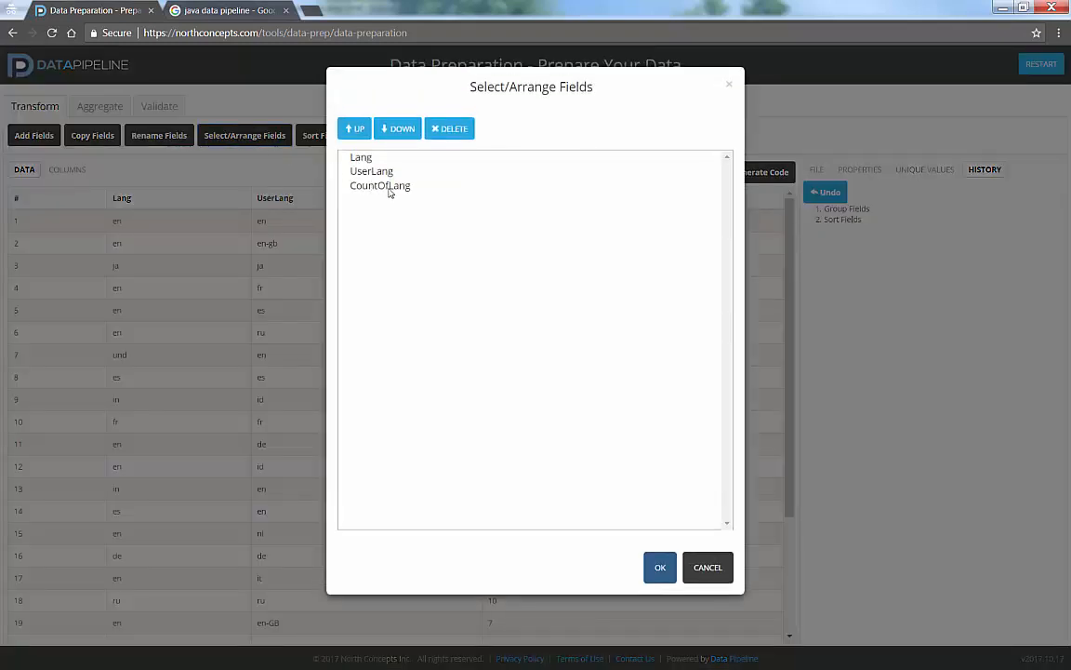
click(389, 188)
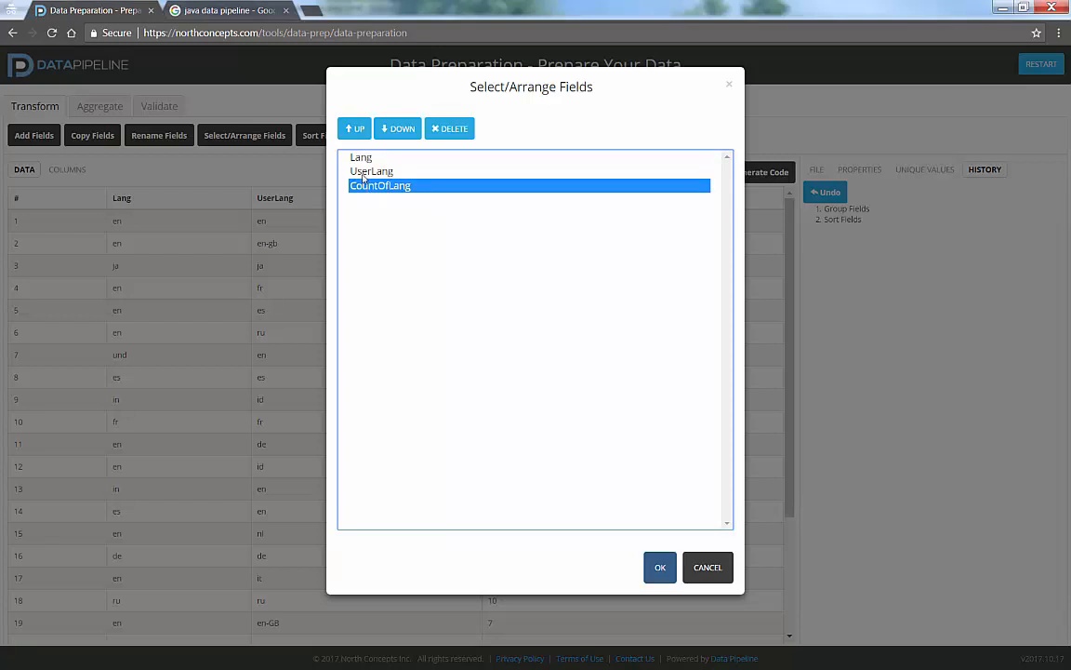
click(354, 130)
click(355, 129)
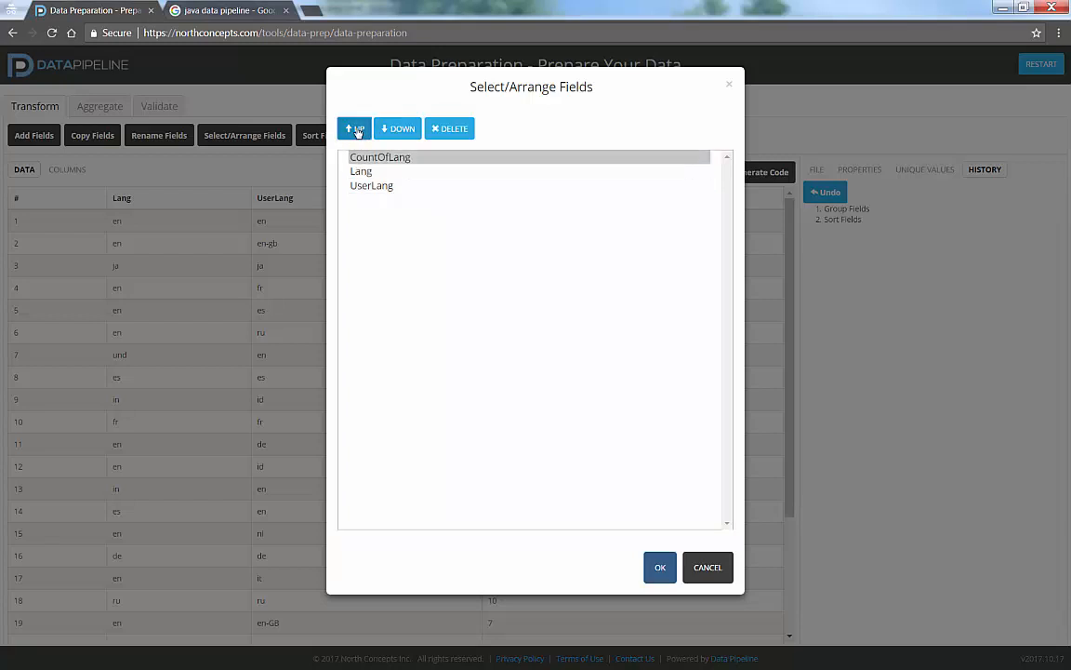
click(378, 188)
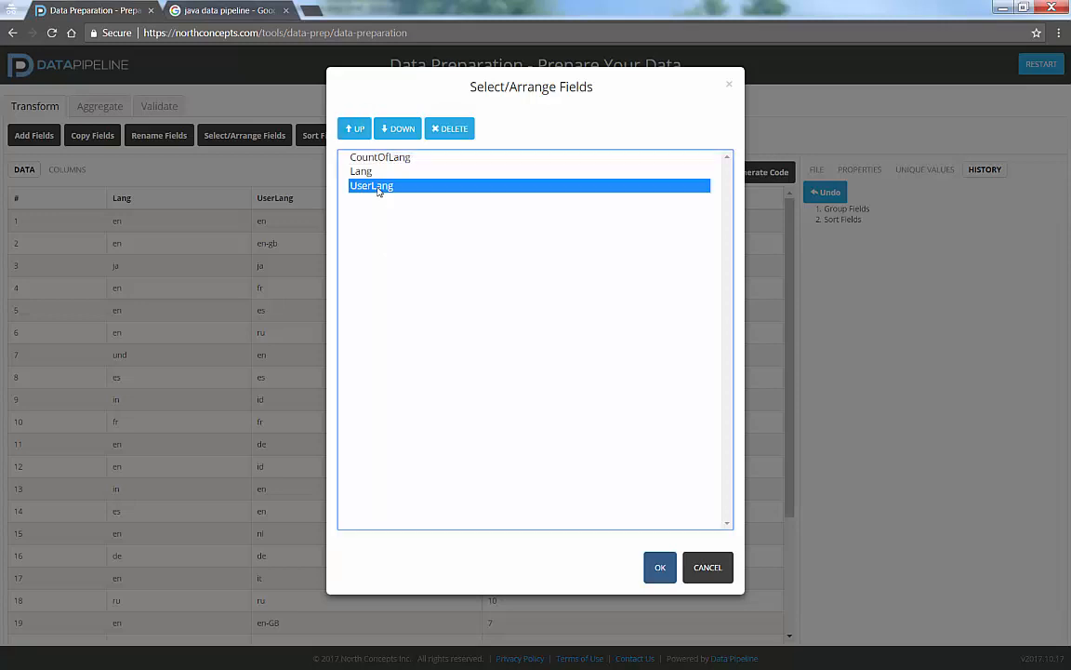
shift+click(367, 177)
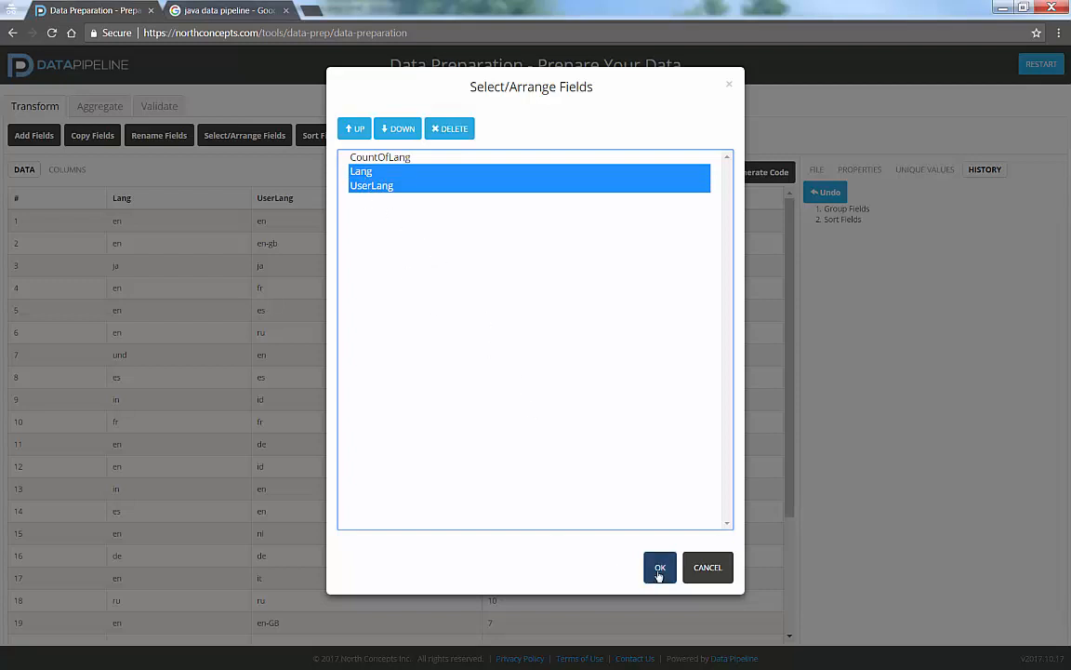
click(659, 569)
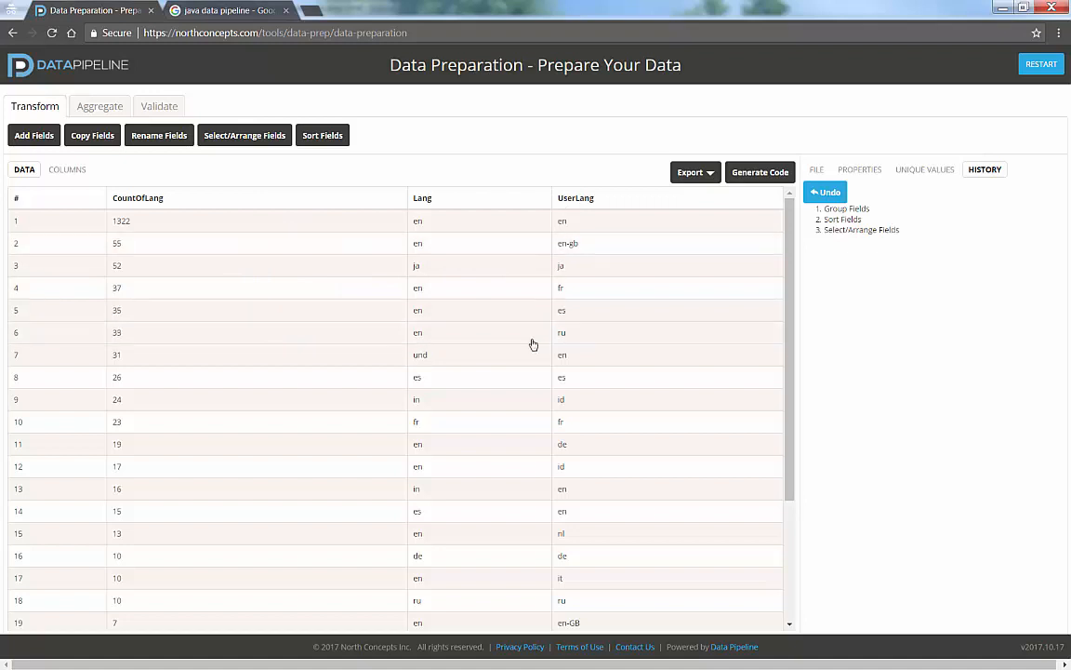
- Check the export options for the arranged data and generate the Data Pipeline code for the transformations
click(710, 176)
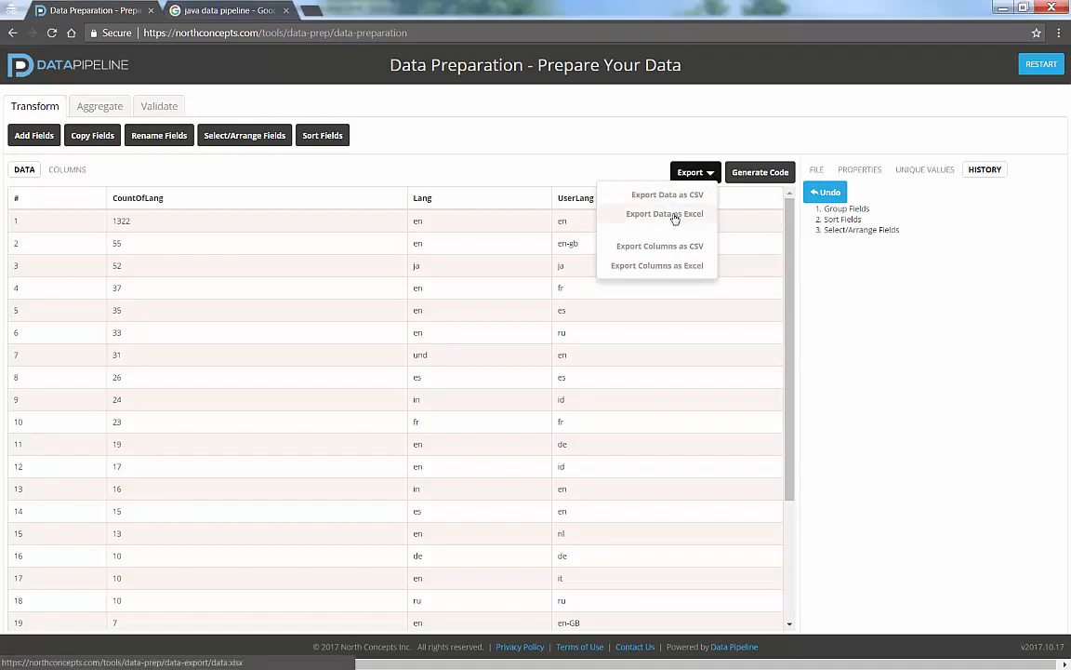
click(584, 174)
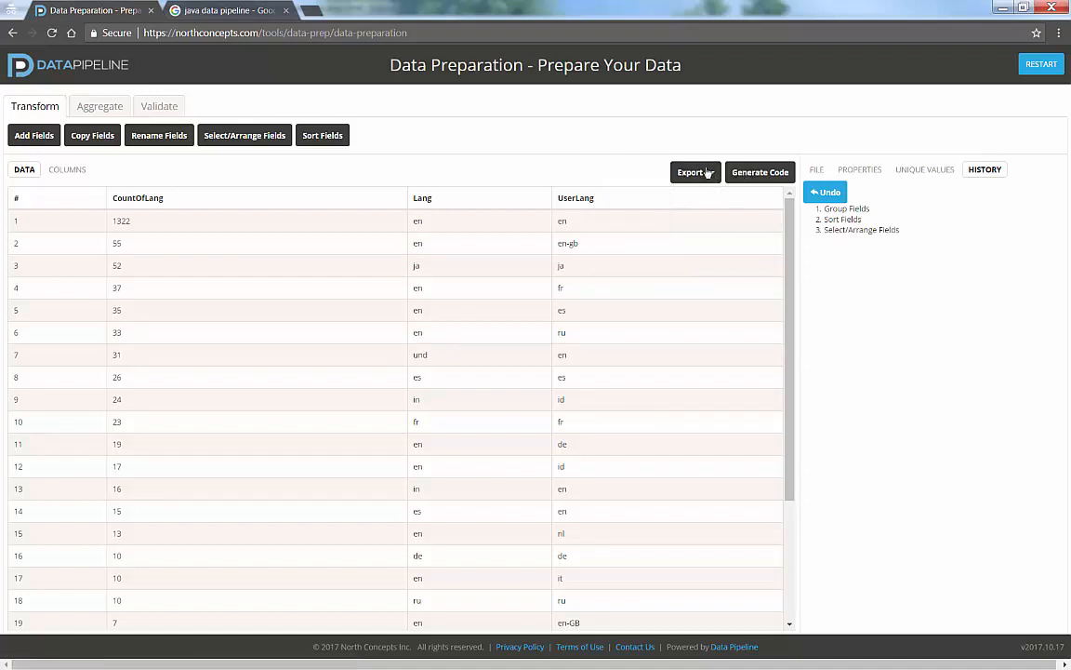
click(759, 174)
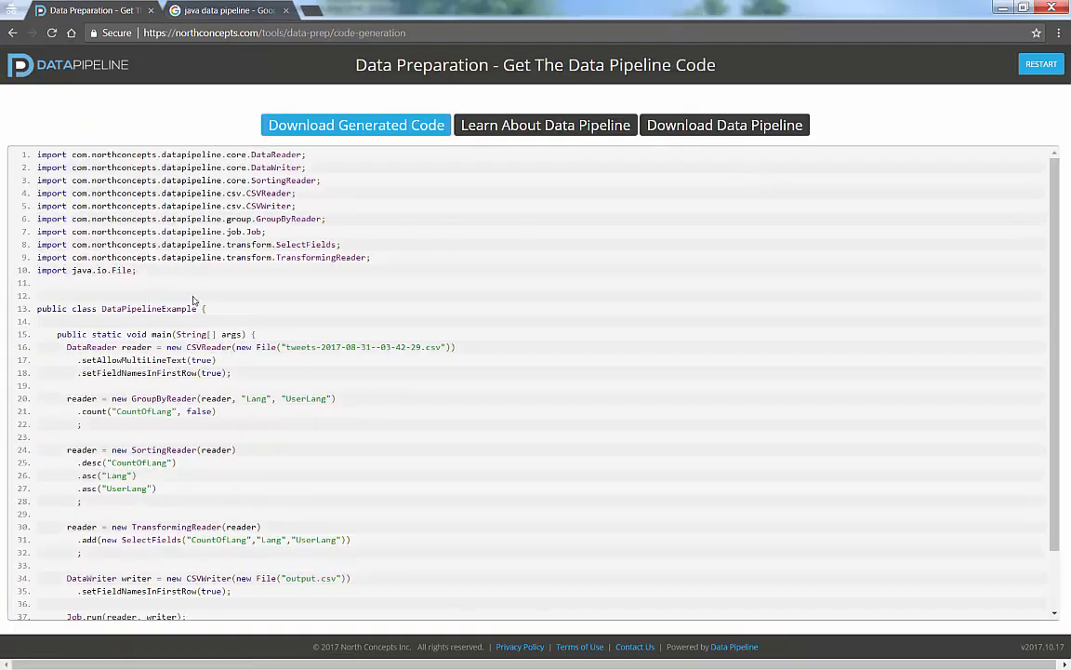
- Examine the generated Java code, highlighting the CSVReader file statement and the GroupByReader statement
scroll(193, 300, down, 2)
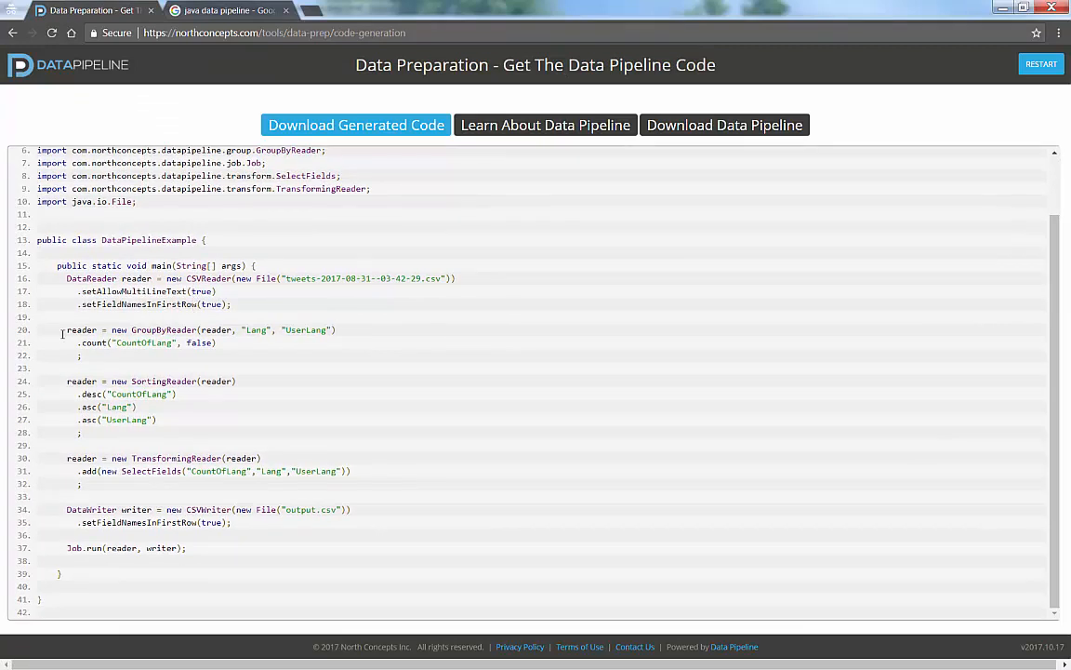
drag(184, 273, 455, 277)
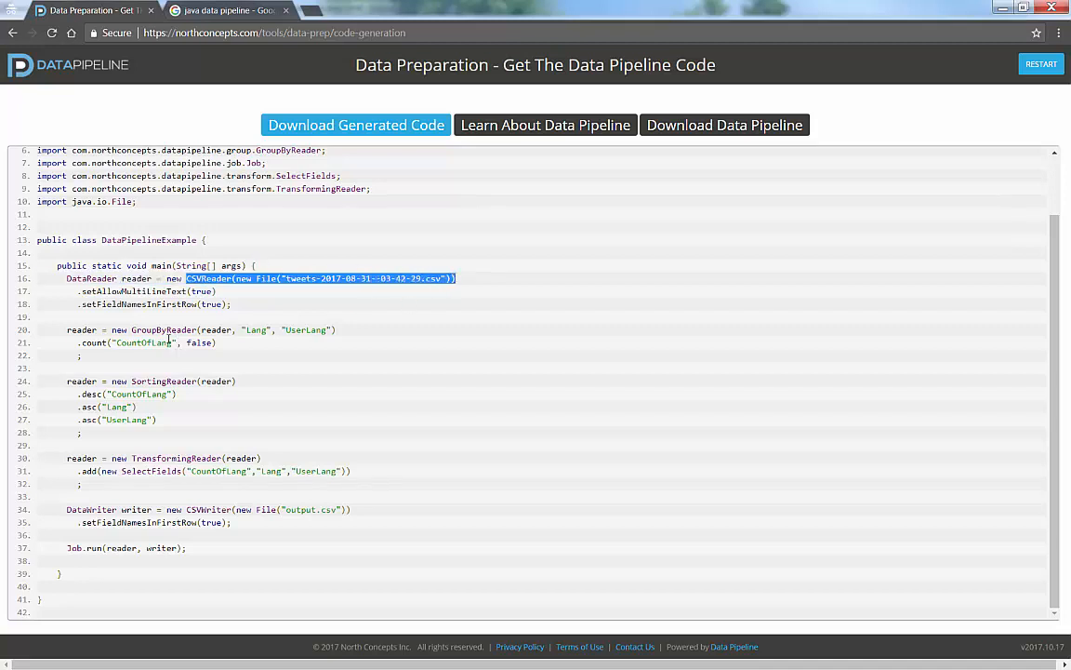
drag(146, 329, 285, 326)
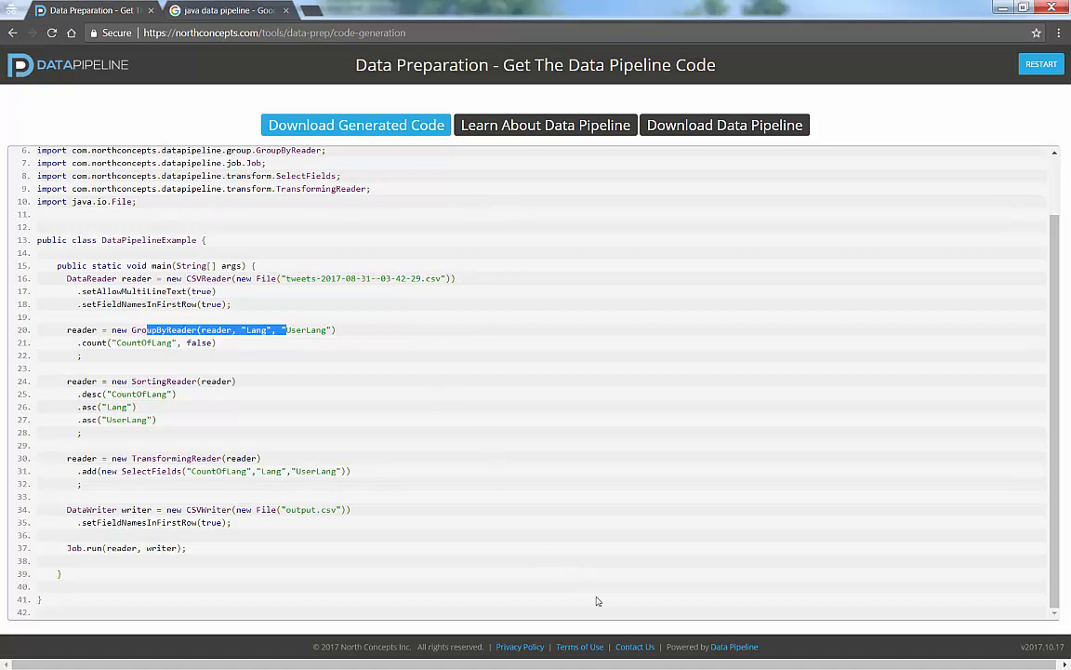
- Look through the site's Contact Us form and return to the generated code page
click(637, 646)
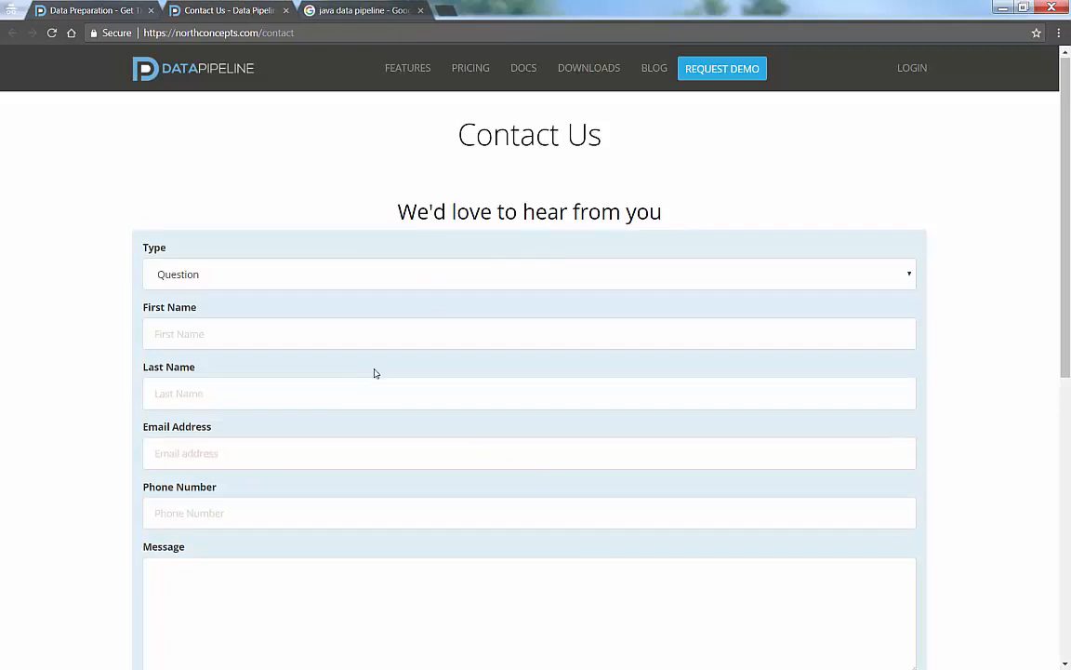
scroll(375, 373, down, 3)
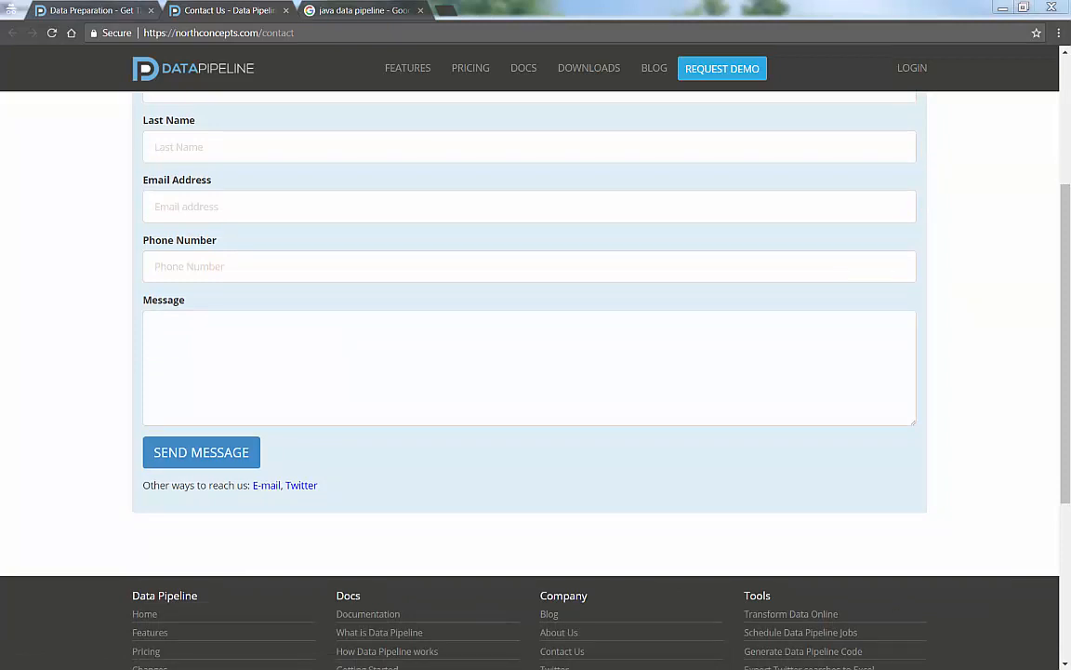
click(108, 17)
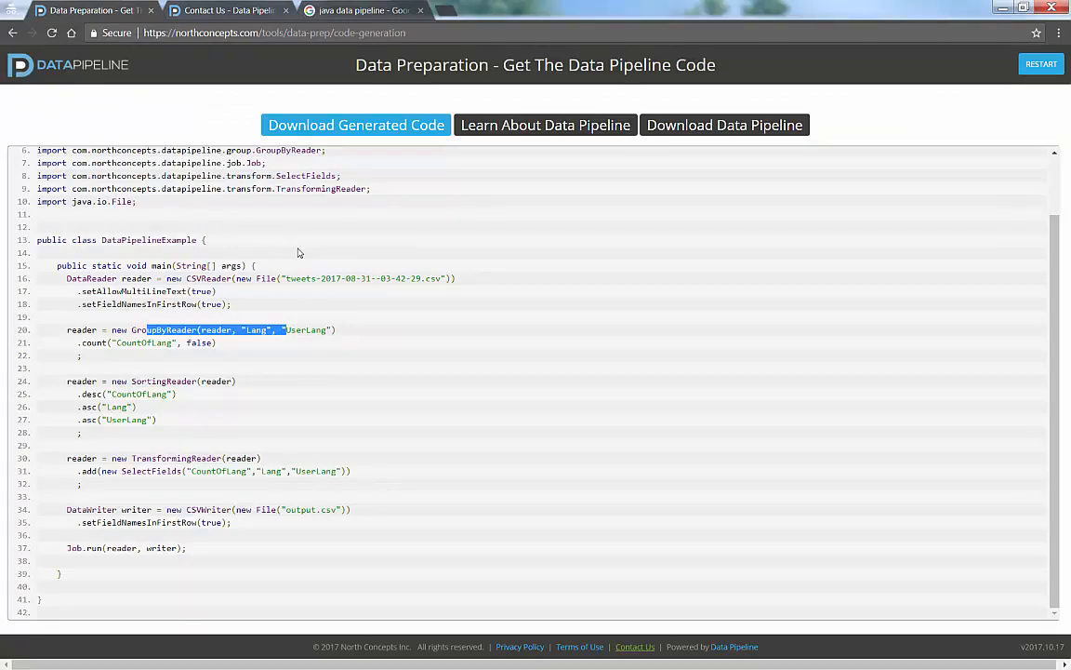